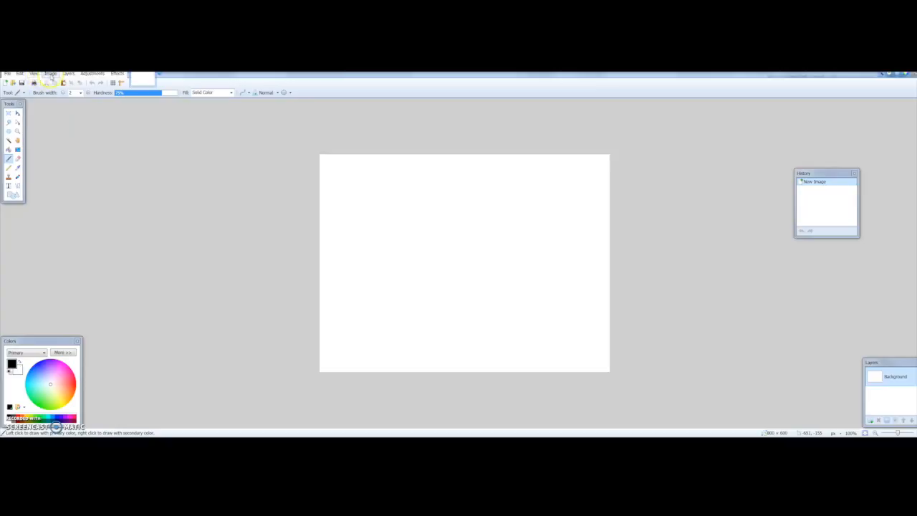
Resize the canvas to 500 by 500 pixels
left_click(51, 74)
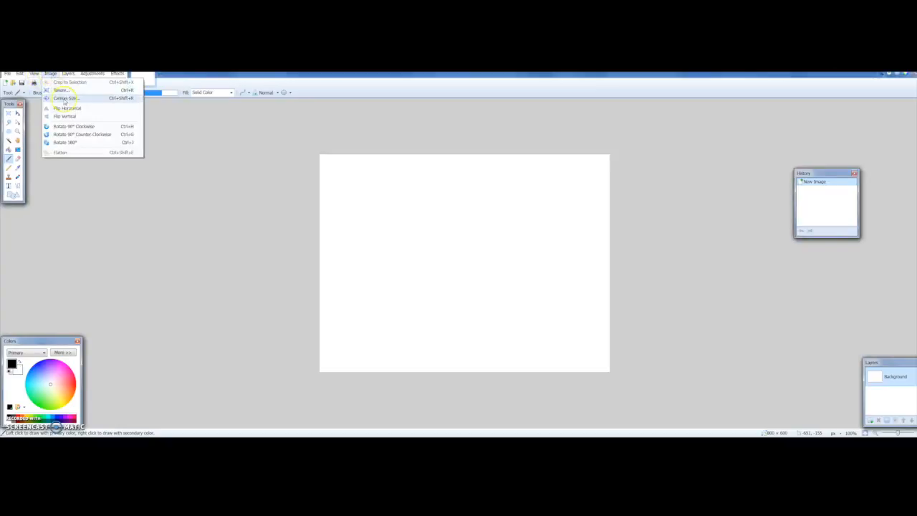
left_click(65, 98)
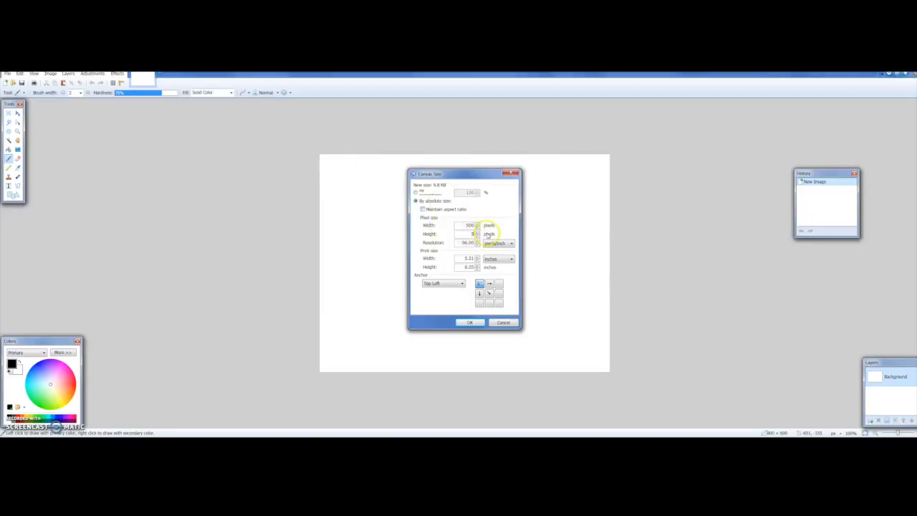
left_click(471, 324)
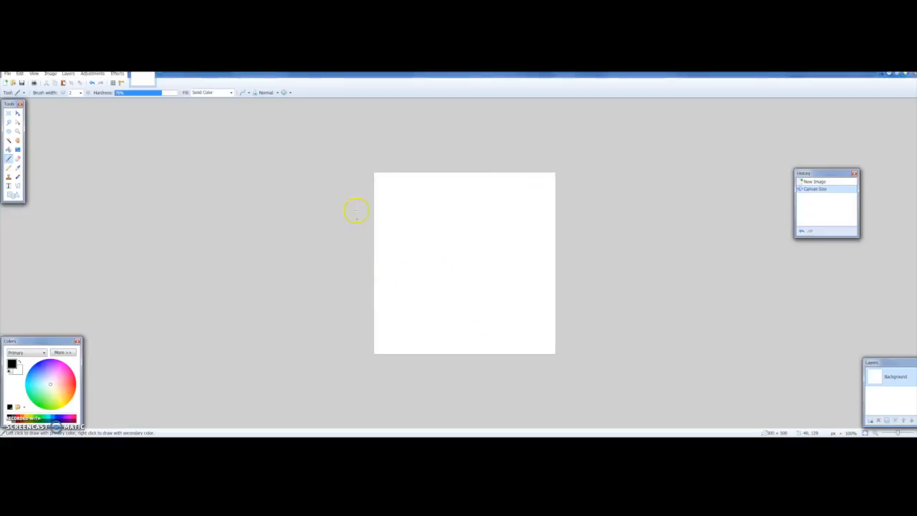
Paste the suited character keeping the canvas size, shrink its height to about 516 pixels, and centre it on the canvas
left_click(63, 83)
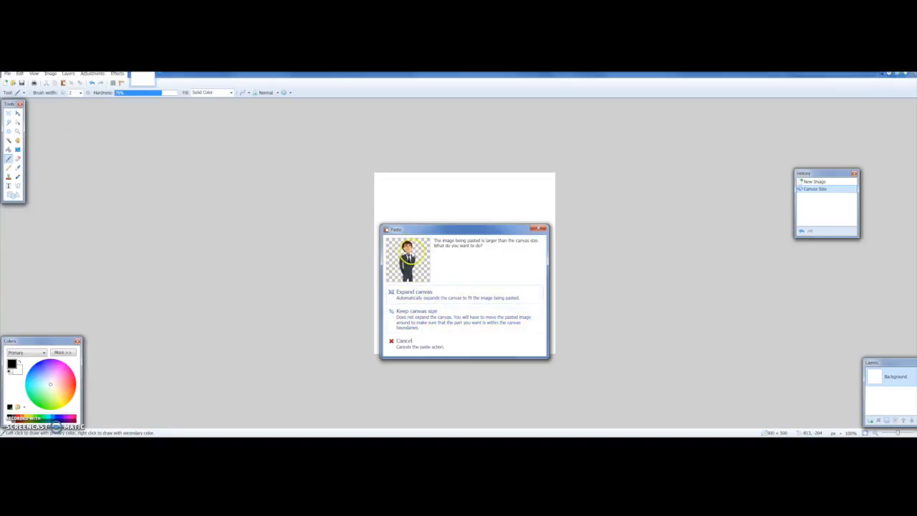
left_click(437, 319)
mouse_move(468, 317)
left_mouse_down()
mouse_move(482, 310)
mouse_move(477, 303)
left_mouse_up()
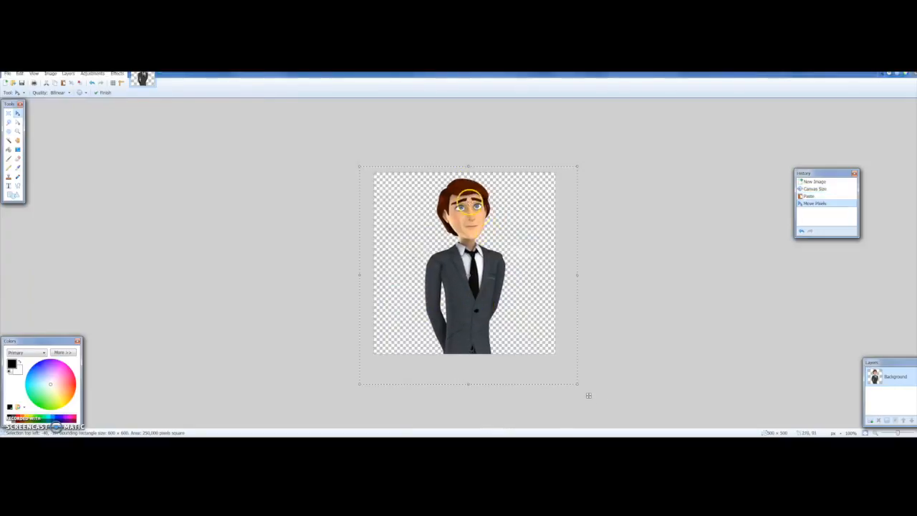
left_click_drag(468, 166, 465, 232)
left_click_drag(465, 348, 466, 368)
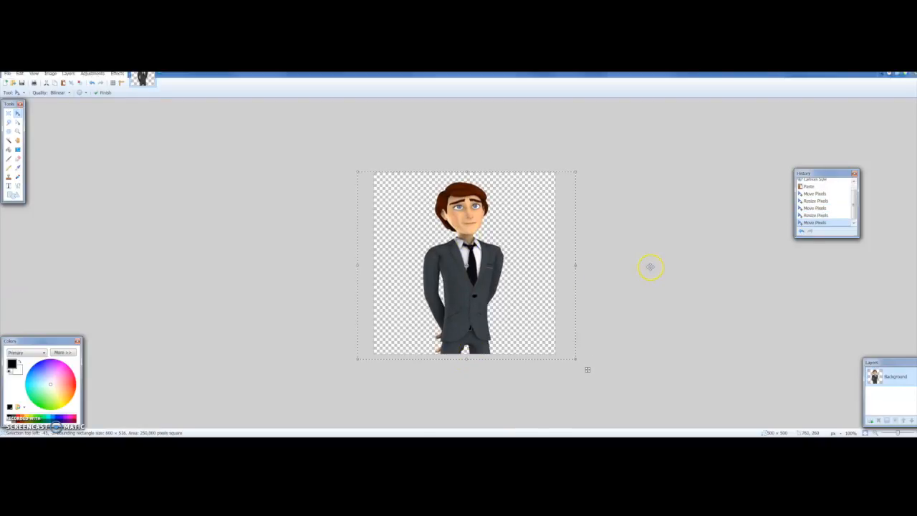
left_click_drag(525, 283, 522, 282)
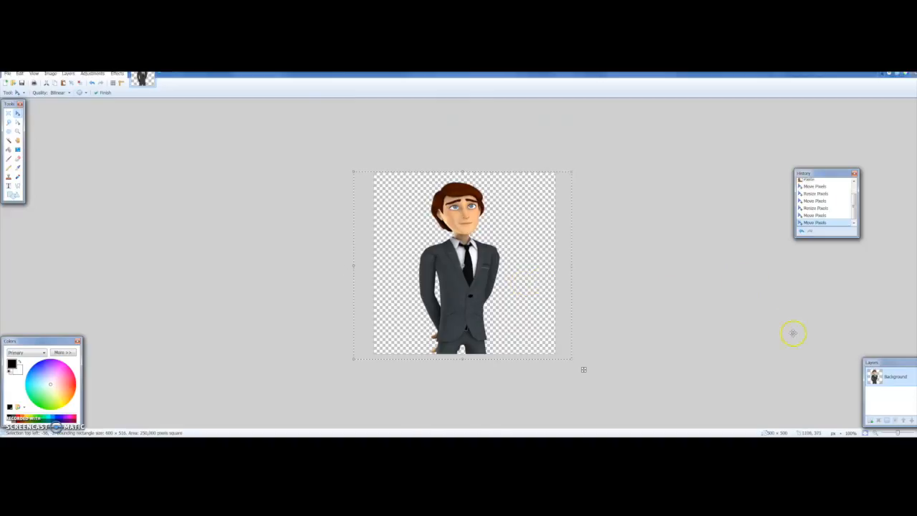
Add a new layer above the character and set the Line/Curve tool's brush width to 4
left_click(870, 421)
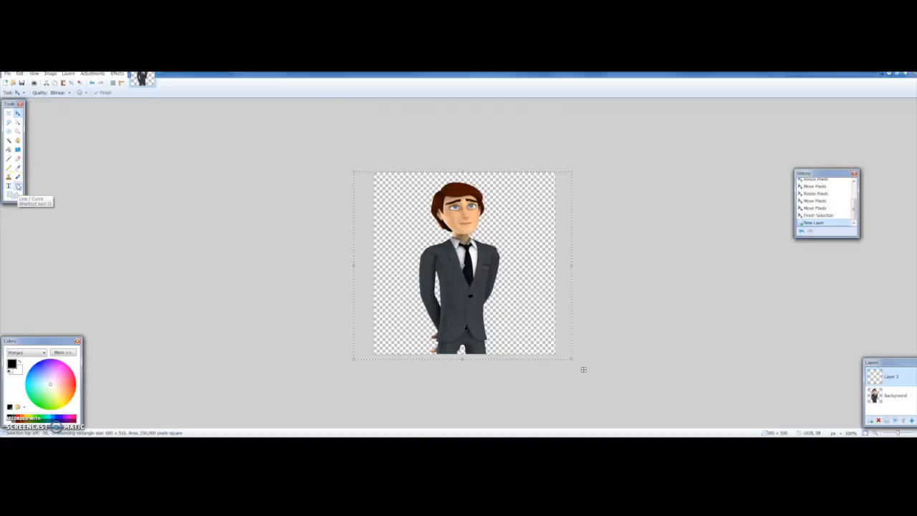
left_click(17, 186)
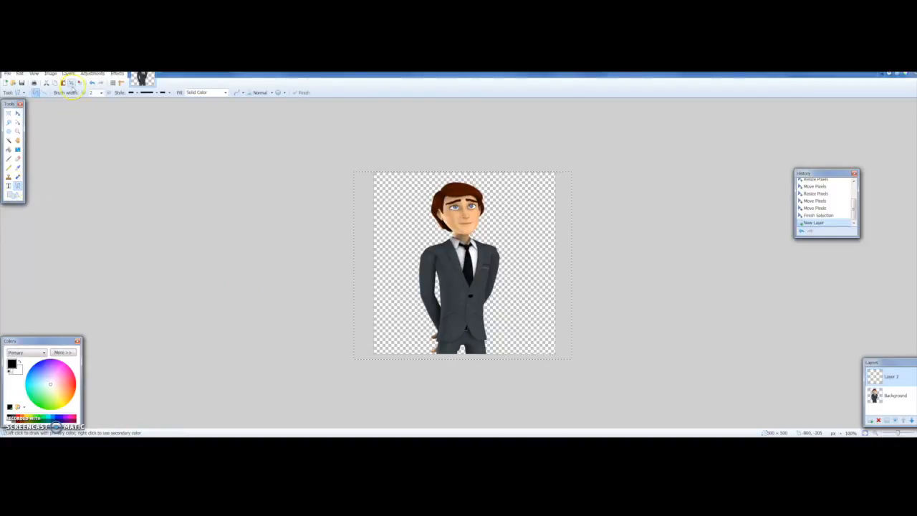
left_click(108, 94)
left_click(915, 433)
left_click(916, 433)
scroll(460, 260, "down", 5)
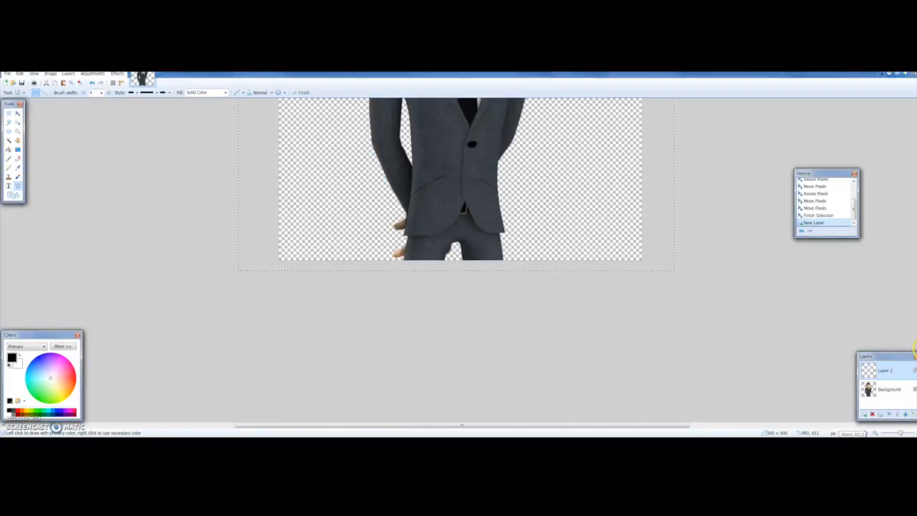
scroll(460, 260, "up", 2)
scroll(644, 330, "up", 2)
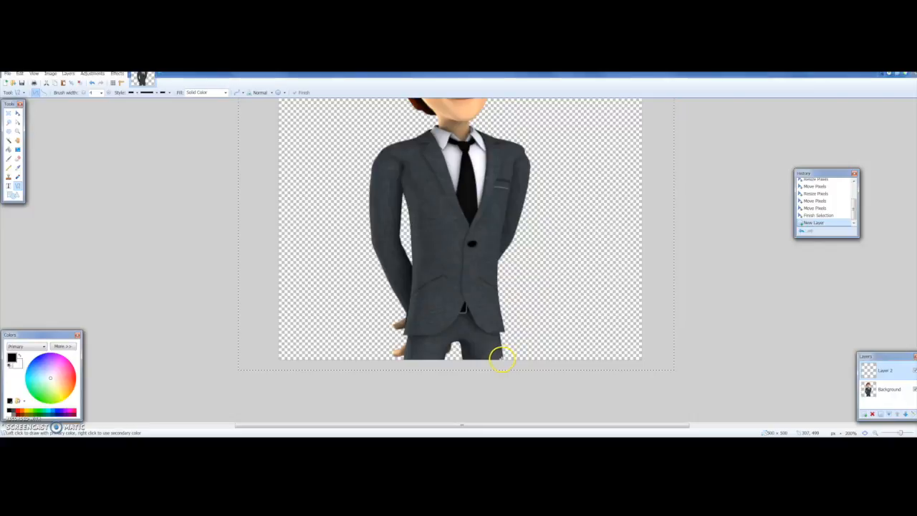
Trace the outer edge of the right-hand trouser leg and the jacket's side above it with black curves
left_click_drag(502, 358, 501, 252)
key("Return")
key("Return")
mouse_move(506, 328)
left_mouse_down()
mouse_move(507, 291)
mouse_move(491, 278)
mouse_move(499, 307)
left_mouse_up()
key("Return")
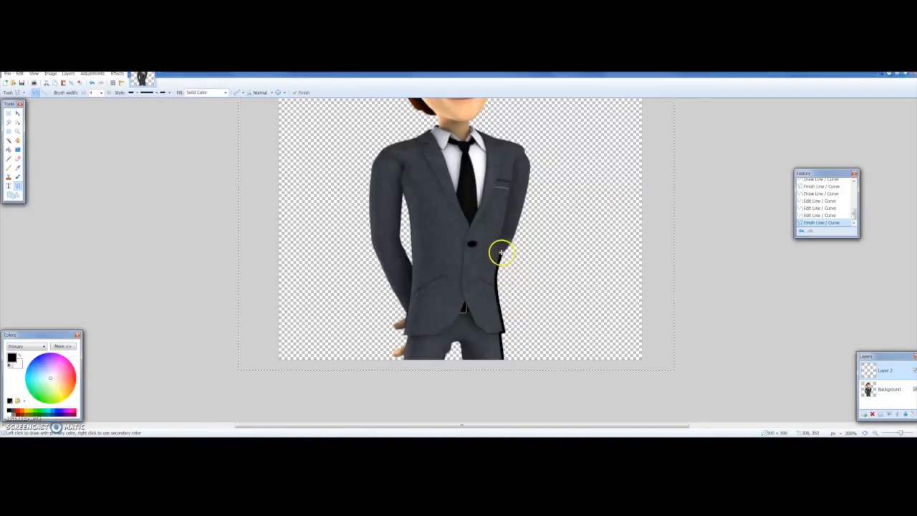
Trace the outer and inner edges of the right-hand sleeve from the jacket's waist up to the shoulder
mouse_move(502, 251)
left_mouse_down()
mouse_move(509, 184)
mouse_move(523, 158)
mouse_move(519, 230)
left_mouse_up()
left_click(544, 151)
mouse_move(528, 160)
left_mouse_down()
mouse_move(523, 150)
mouse_move(511, 184)
mouse_move(513, 164)
mouse_move(502, 253)
left_mouse_up()
left_click(535, 179)
left_click(546, 166)
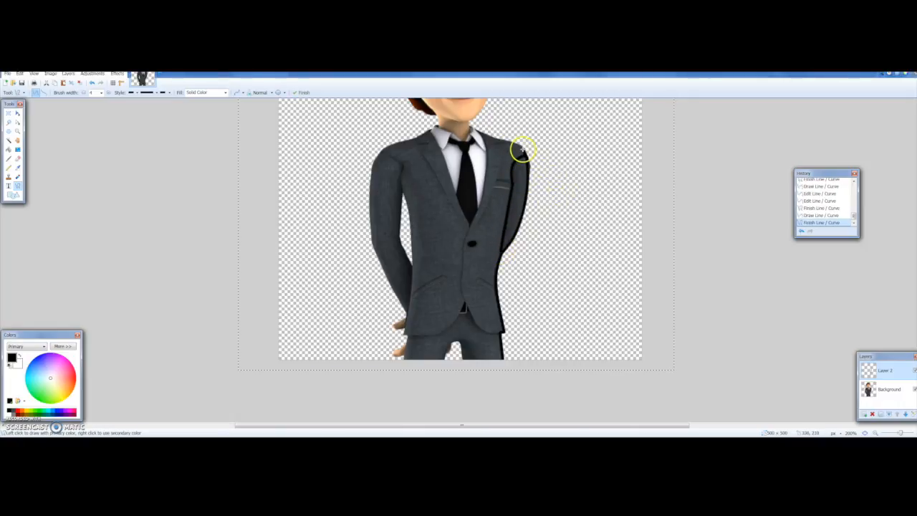
Trace the right-hand shoulder up to the collar and the jacket's neckline edge beside the shirt
mouse_move(523, 150)
left_mouse_down()
mouse_move(473, 133)
mouse_move(515, 142)
mouse_move(475, 137)
mouse_move(470, 222)
mouse_move(484, 198)
left_mouse_up()
key("Return")
left_click_drag(478, 159, 503, 153)
Trace the left-hand jacket neckline from the lapel point up to the collar, bending the curve along the shirt
mouse_move(471, 221)
left_mouse_down()
mouse_move(450, 148)
mouse_move(427, 132)
mouse_move(437, 127)
left_mouse_up()
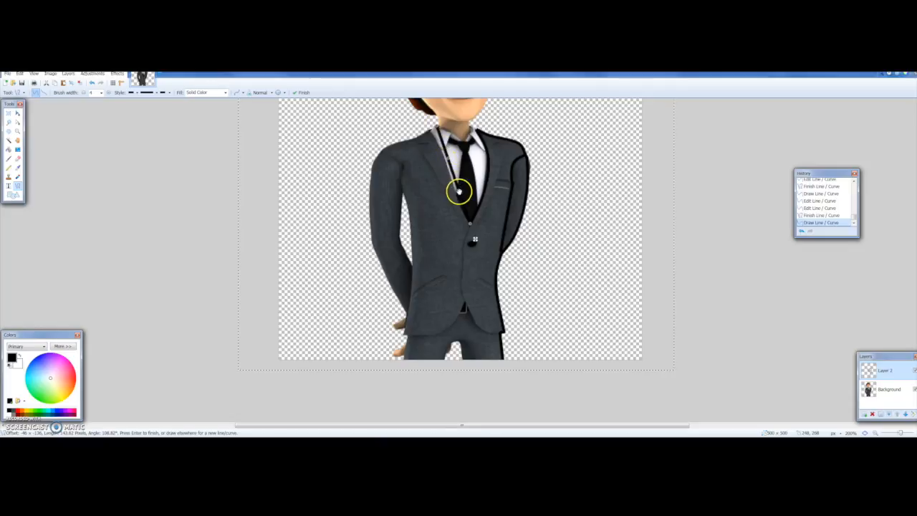
left_click_drag(455, 192, 454, 191)
left_click_drag(449, 161, 442, 159)
left_click_drag(442, 127, 432, 130)
key("Return")
key("Return")
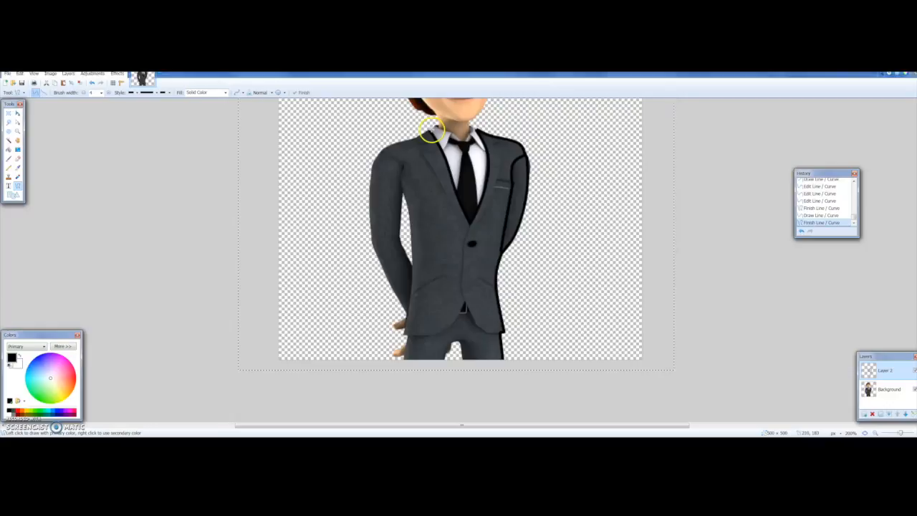
Trace the left-hand shoulder and the sleeve's outer edge down to the wrist with curved lines
mouse_move(432, 129)
left_mouse_down()
mouse_move(385, 153)
mouse_move(372, 177)
left_mouse_up()
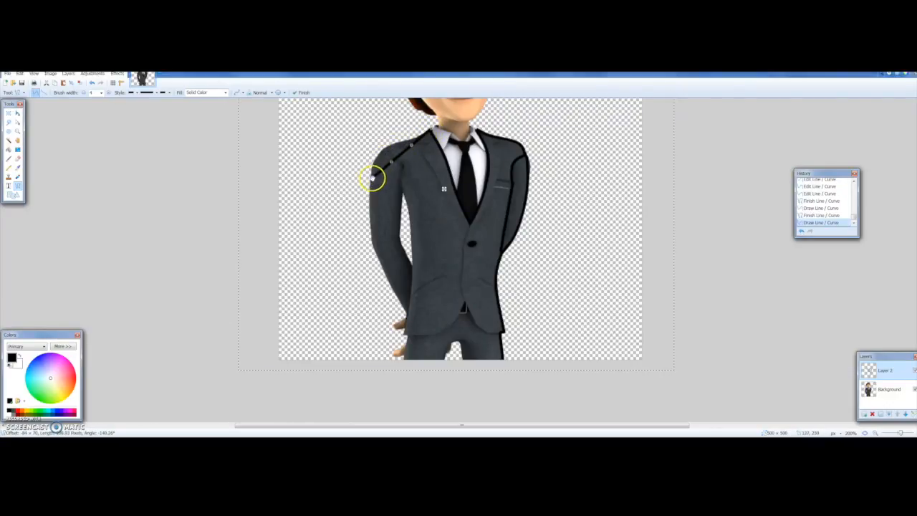
mouse_move(411, 148)
left_mouse_down()
mouse_move(391, 162)
mouse_move(384, 153)
mouse_move(371, 178)
mouse_move(390, 282)
left_mouse_up()
left_click(399, 156)
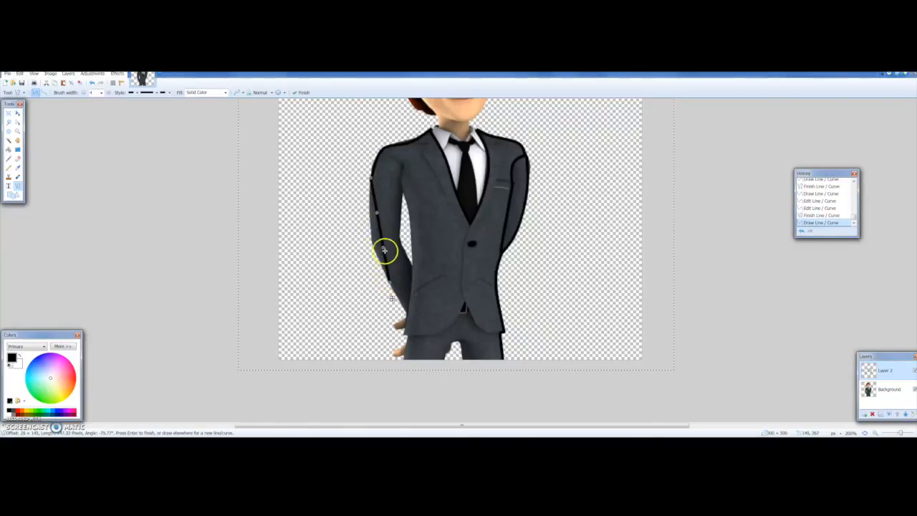
left_click_drag(377, 213, 370, 216)
mouse_move(383, 249)
left_mouse_down()
mouse_move(375, 258)
mouse_move(408, 319)
left_mouse_up()
left_click(387, 250)
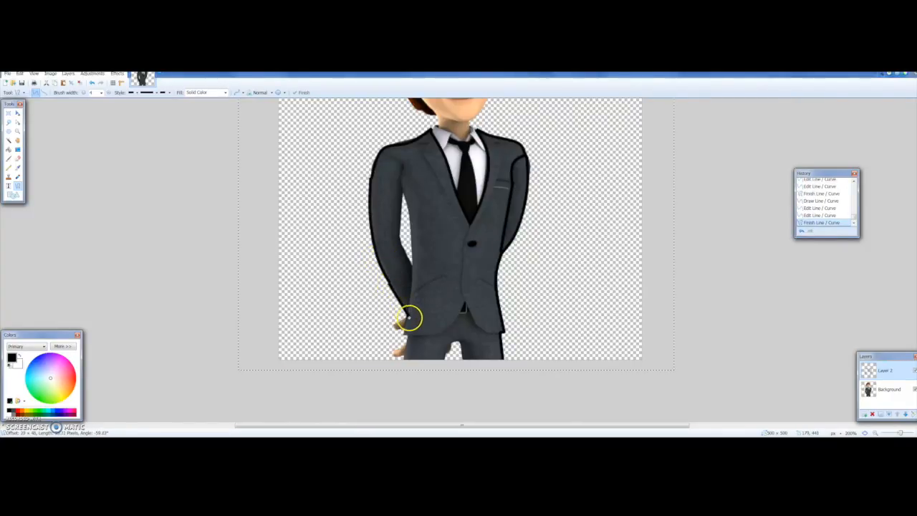
left_click_drag(391, 284, 390, 281)
left_click(402, 280)
Trace the jacket's curved hem on both sides of the front opening, the left-hand trouser edge and the gap between the legs
mouse_move(406, 312)
left_mouse_down()
mouse_move(403, 333)
mouse_move(436, 334)
mouse_move(462, 300)
left_mouse_up()
left_click(414, 294)
left_click(420, 324)
left_click(439, 323)
left_click_drag(449, 317, 503, 332)
mouse_move(490, 321)
left_mouse_down()
mouse_move(493, 332)
mouse_move(475, 325)
left_mouse_up()
left_click_drag(405, 335, 404, 362)
mouse_move(455, 340)
left_mouse_down()
mouse_move(444, 362)
mouse_move(448, 347)
left_mouse_up()
mouse_move(455, 340)
left_mouse_down()
mouse_move(464, 360)
mouse_move(463, 345)
left_mouse_up()
Trace both edges of the gap between the left-hand sleeve and the jacket's body
left_click_drag(408, 313, 412, 267)
mouse_move(412, 266)
left_mouse_down()
mouse_move(397, 206)
mouse_move(402, 187)
left_mouse_up()
left_click_drag(405, 213, 402, 214)
left_click_drag(408, 240, 402, 243)
left_click_drag(402, 188, 412, 267)
left_click_drag(405, 213, 409, 215)
left_click_drag(408, 240, 412, 242)
Trace the outer edges of both jacket lapels down to the point above the button, including the left-hand notch
left_click_drag(503, 154, 471, 230)
left_click_drag(481, 204, 485, 213)
left_click_drag(493, 178, 497, 180)
left_click_drag(424, 155, 470, 229)
left_click_drag(455, 205, 436, 180)
left_click_drag(423, 155, 422, 140)
key("Return")
Trace the edges of the tie and the shirt collar between the lapels
double_click(916, 432)
left_click_drag(916, 313, 916, 254)
left_click_drag(482, 252, 511, 281)
left_click_drag(483, 251, 479, 262)
mouse_move(479, 262)
left_mouse_down()
mouse_move(454, 262)
mouse_move(441, 245)
left_mouse_up()
mouse_move(441, 244)
left_mouse_down()
mouse_move(424, 280)
mouse_move(454, 272)
mouse_move(462, 280)
left_mouse_up()
mouse_move(462, 280)
left_mouse_down()
mouse_move(452, 355)
mouse_move(495, 395)
left_mouse_up()
mouse_move(481, 280)
left_mouse_down()
mouse_move(466, 260)
mouse_move(410, 230)
left_mouse_up()
Check the outline with the background layer hidden, and trace the remaining collar details
left_click(915, 389)
left_click(914, 389)
left_click_drag(410, 230, 400, 241)
left_click_drag(495, 238, 477, 249)
scroll(477, 250, "down", 1)
left_click_drag(915, 286, 916, 362)
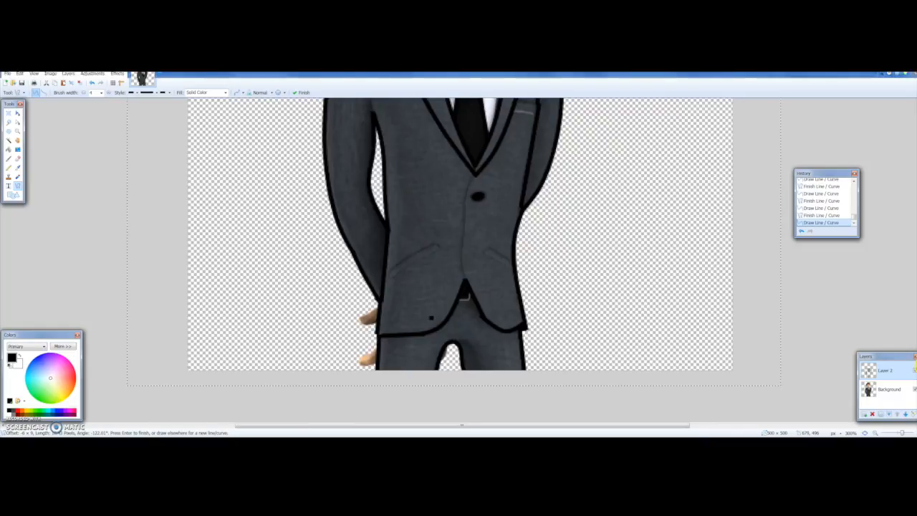
Compare the traced outline with the original character by toggling the visibility of both layers
left_click(914, 389)
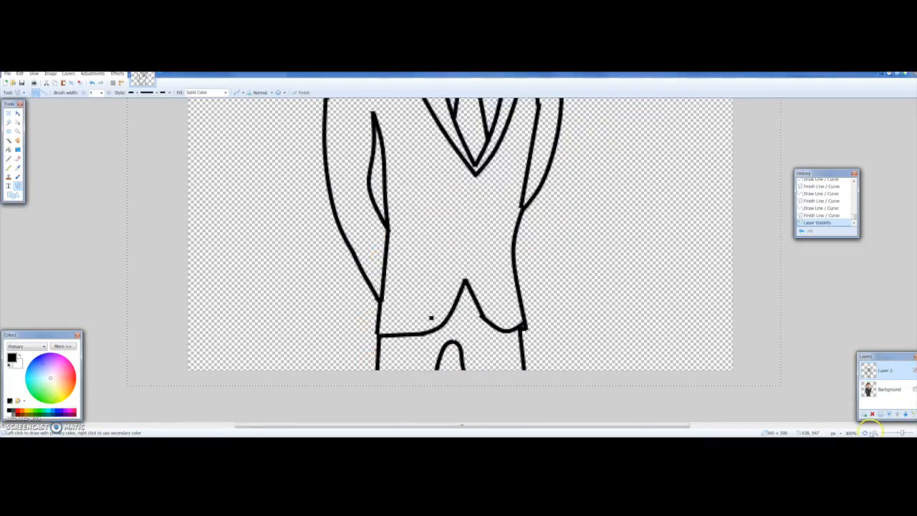
left_click(874, 432)
left_click(873, 433)
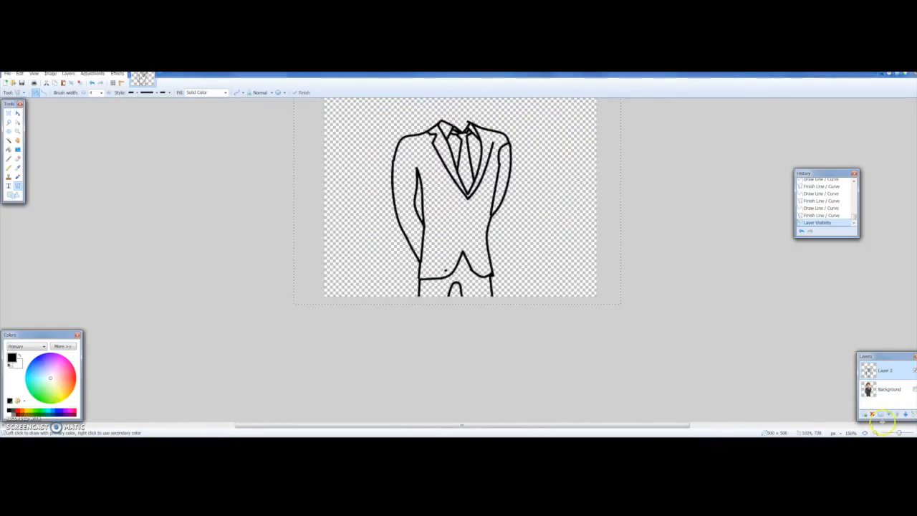
left_click(916, 433)
left_click_drag(916, 335, 916, 313)
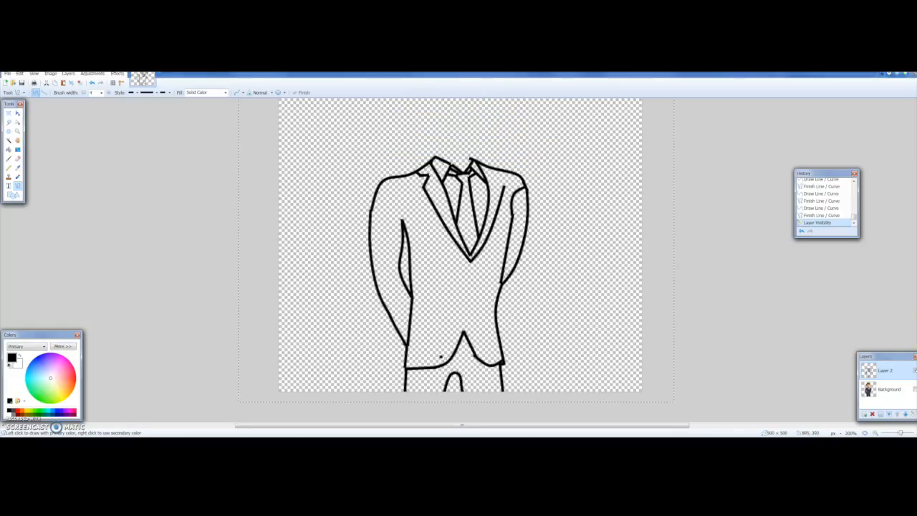
left_click(914, 389)
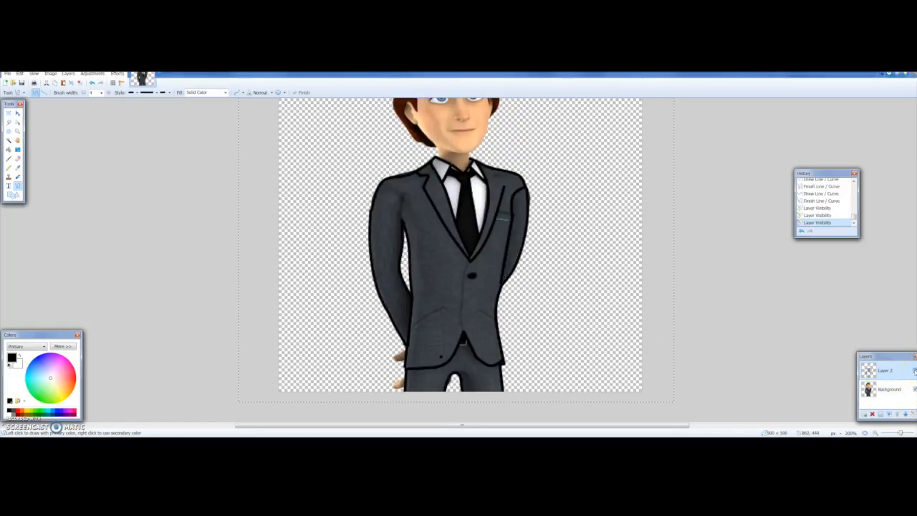
left_click(913, 371)
left_click(914, 389)
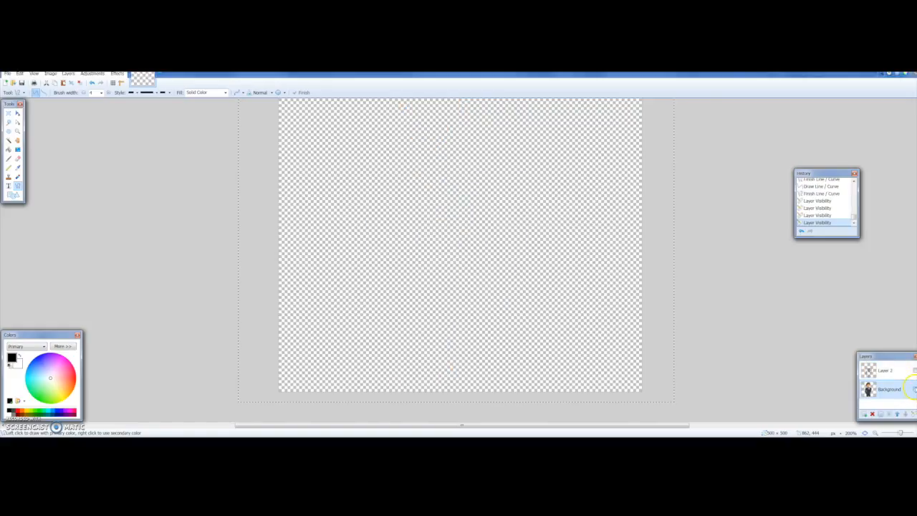
left_click(913, 388)
left_click(914, 370)
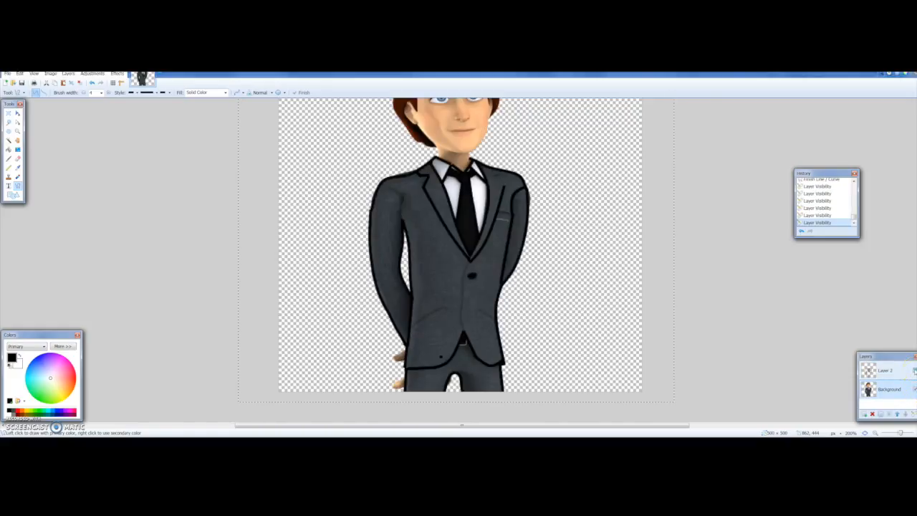
left_click(914, 389)
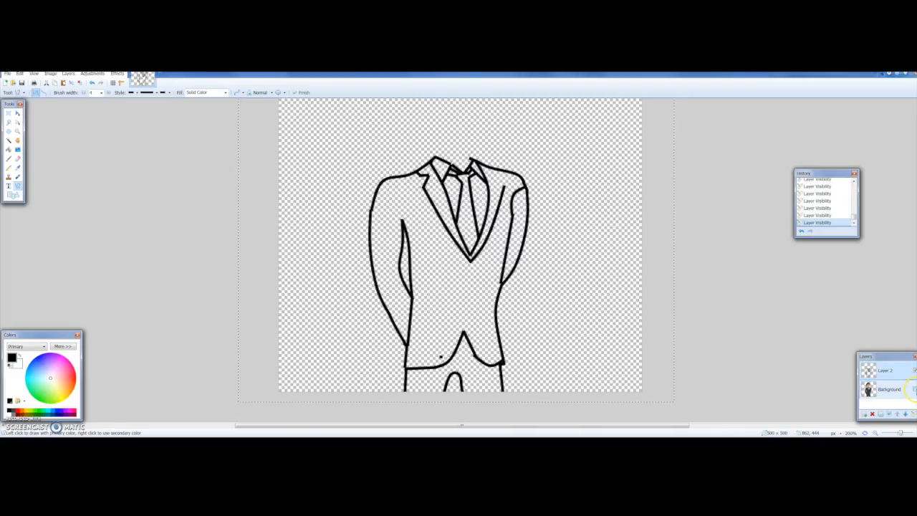
left_click(914, 389)
Trace the jacket's curved front opening from the lapel point to the hem, and hide the background layer
left_click_drag(469, 263, 463, 338)
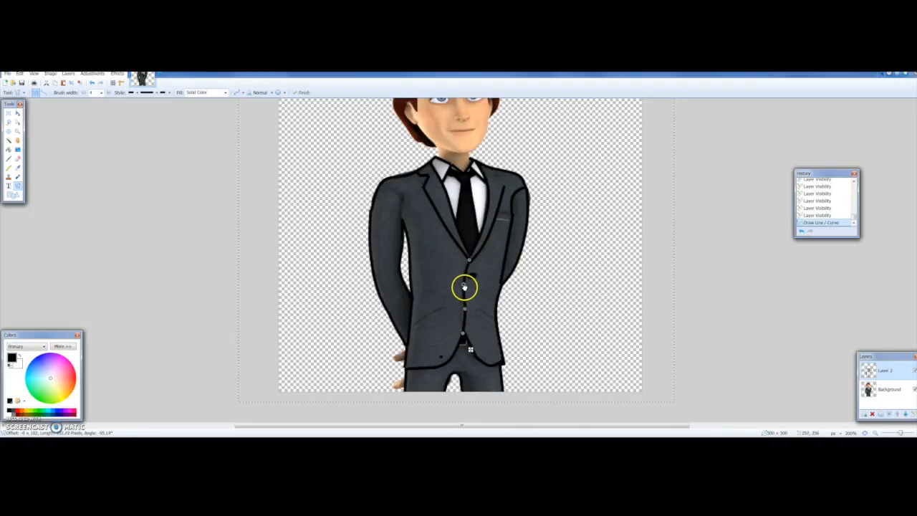
left_click_drag(466, 286, 462, 310)
left_click(914, 389)
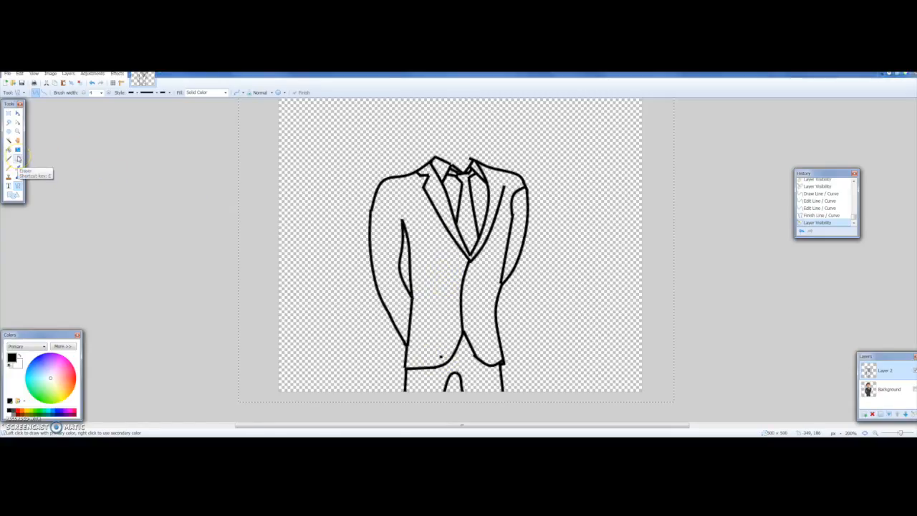
Erase the stray black dot above the jacket's left-hand hem and show the background layer again
left_click(19, 159)
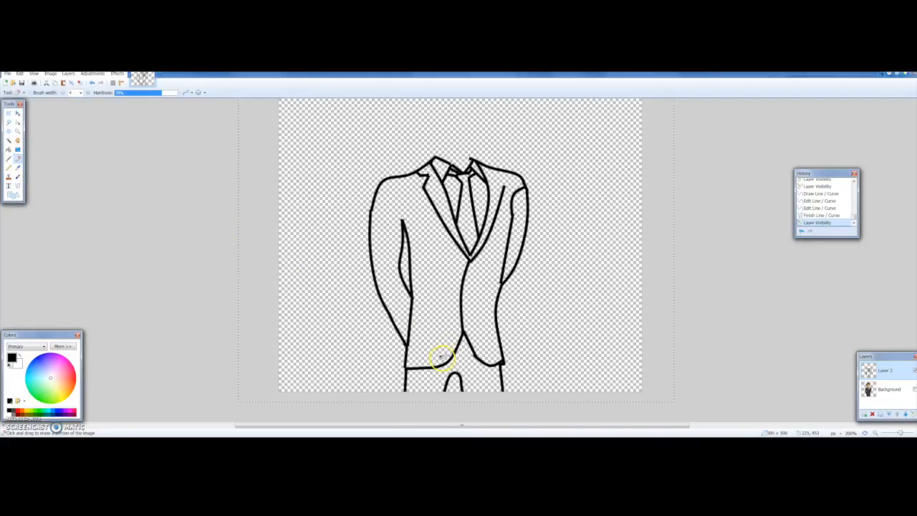
left_click_drag(439, 354, 436, 358)
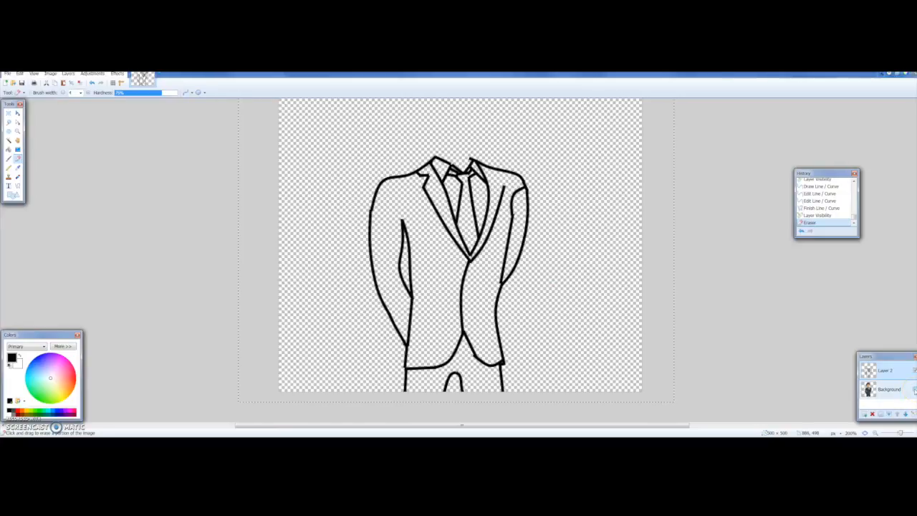
left_click(914, 389)
Trace both sides of the neck and the curved jawline from ear to ear with black curves
scroll(915, 281, "up", 2)
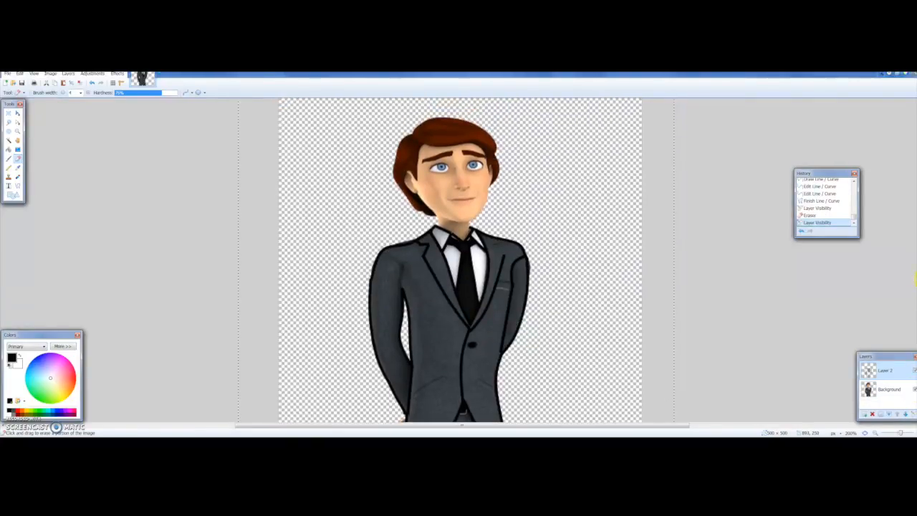
scroll(916, 281, "up", 1)
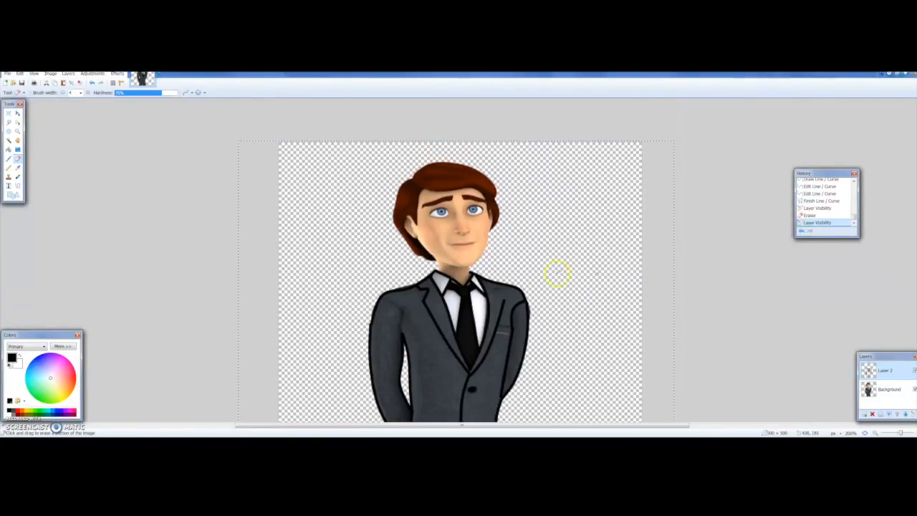
left_click(18, 185)
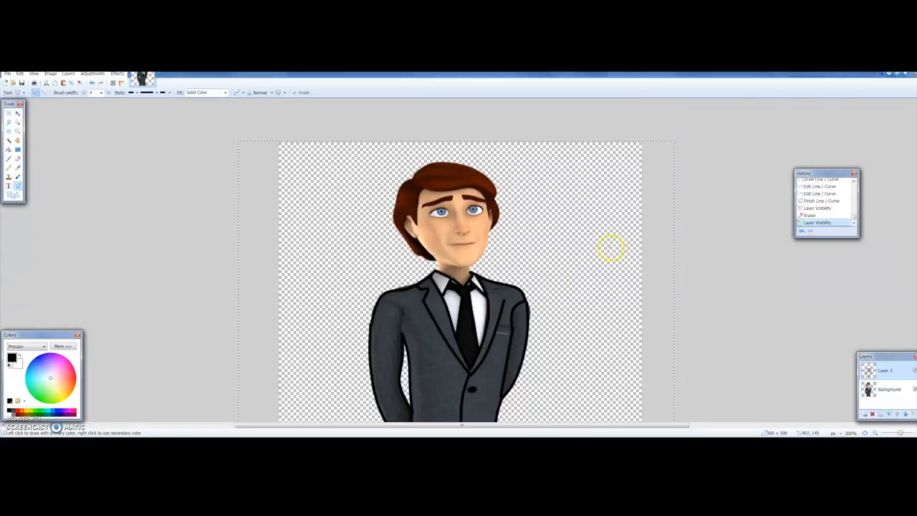
key("ctrl+plus")
key("ctrl+plus")
mouse_move(460, 284)
left_mouse_down()
mouse_move(479, 315)
mouse_move(438, 281)
left_mouse_up()
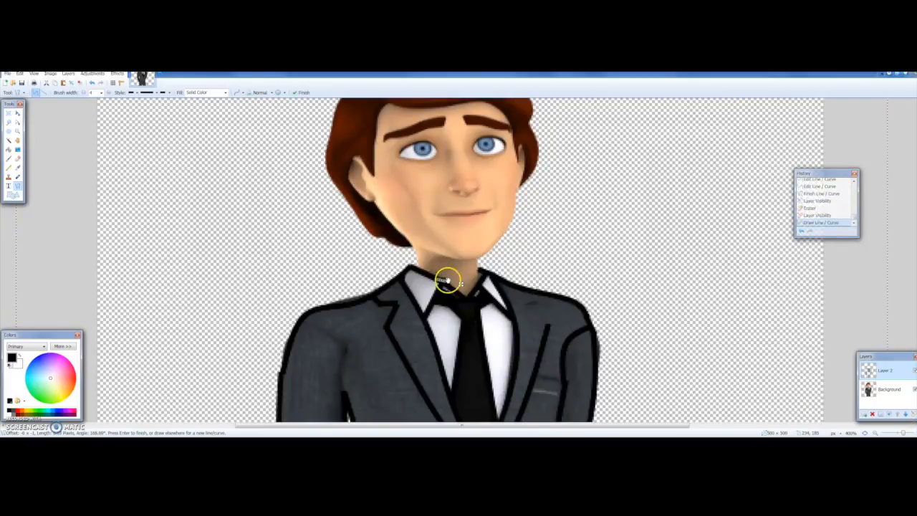
scroll(714, 327, "up", 2)
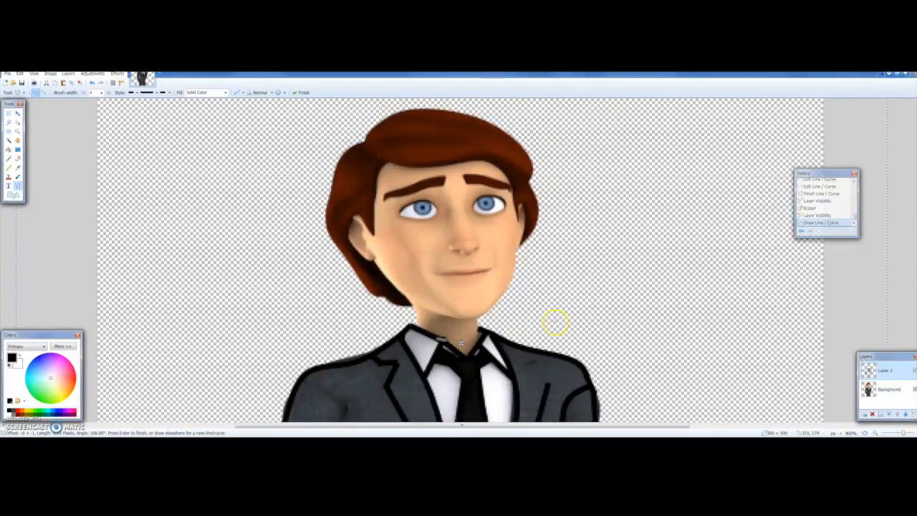
mouse_move(476, 341)
left_mouse_down()
mouse_move(474, 320)
mouse_move(473, 348)
mouse_move(508, 247)
mouse_move(519, 243)
mouse_move(485, 292)
mouse_move(494, 305)
mouse_move(473, 320)
mouse_move(374, 270)
mouse_move(372, 260)
mouse_move(438, 319)
mouse_move(441, 295)
mouse_move(420, 317)
mouse_move(423, 343)
left_mouse_up()
key("Return")
left_click(528, 275)
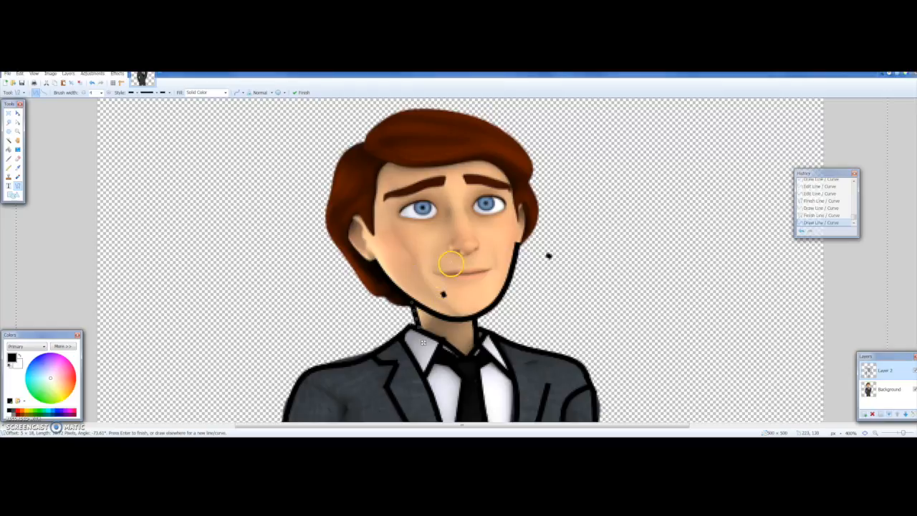
key("Return")
Trace the left-hand ear and the hair edge running from it up to the forehead
mouse_move(376, 262)
left_mouse_down()
mouse_move(348, 229)
mouse_move(368, 260)
left_mouse_up()
key("Return")
mouse_move(347, 229)
left_mouse_down()
mouse_move(369, 226)
mouse_move(352, 213)
mouse_move(348, 226)
mouse_move(374, 237)
mouse_move(399, 164)
mouse_move(382, 174)
mouse_move(373, 207)
left_mouse_up()
key("Return")
key("Return")
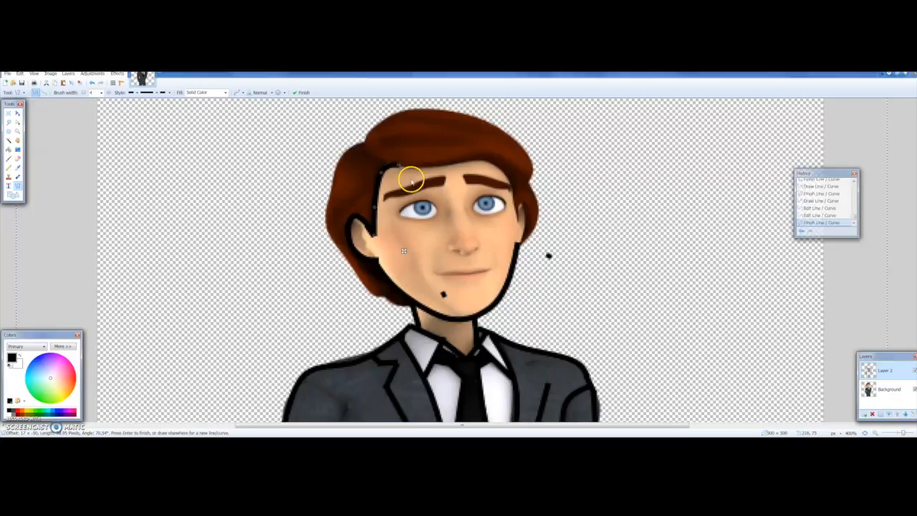
Trace the hairline across the forehead and the right-hand ear, and check the outline with the background layer temporarily hidden
mouse_move(383, 166)
left_mouse_down()
mouse_move(434, 165)
mouse_move(512, 185)
left_mouse_up()
mouse_move(434, 171)
left_mouse_down()
mouse_move(472, 180)
mouse_move(482, 160)
mouse_move(511, 194)
mouse_move(517, 222)
mouse_move(522, 201)
mouse_move(517, 245)
mouse_move(528, 211)
left_mouse_up()
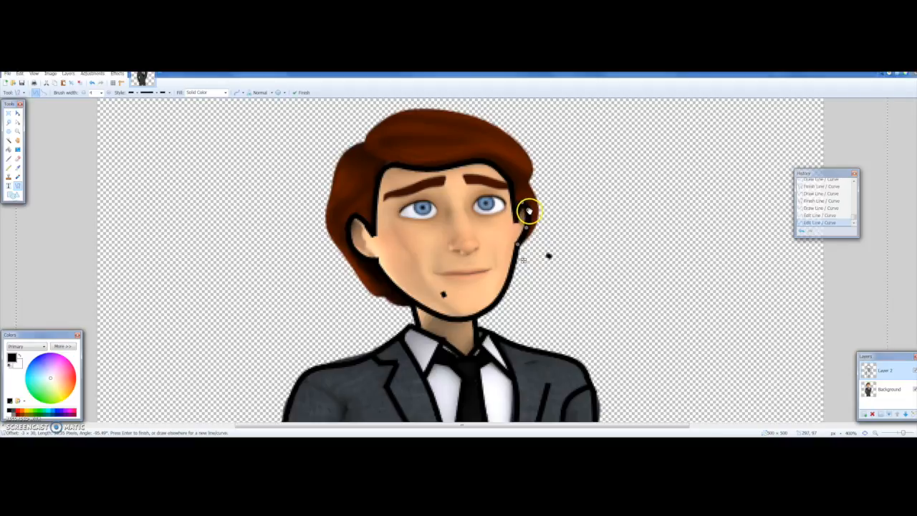
left_click(914, 388)
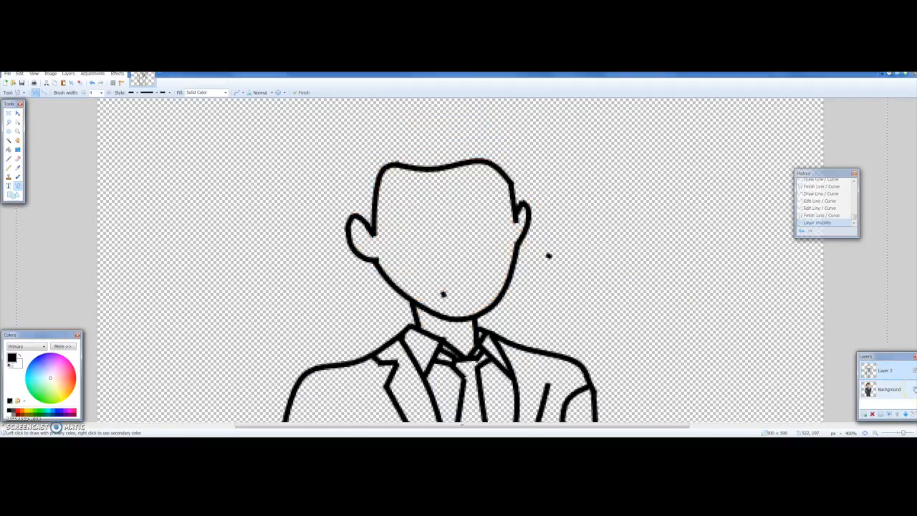
left_click(914, 388)
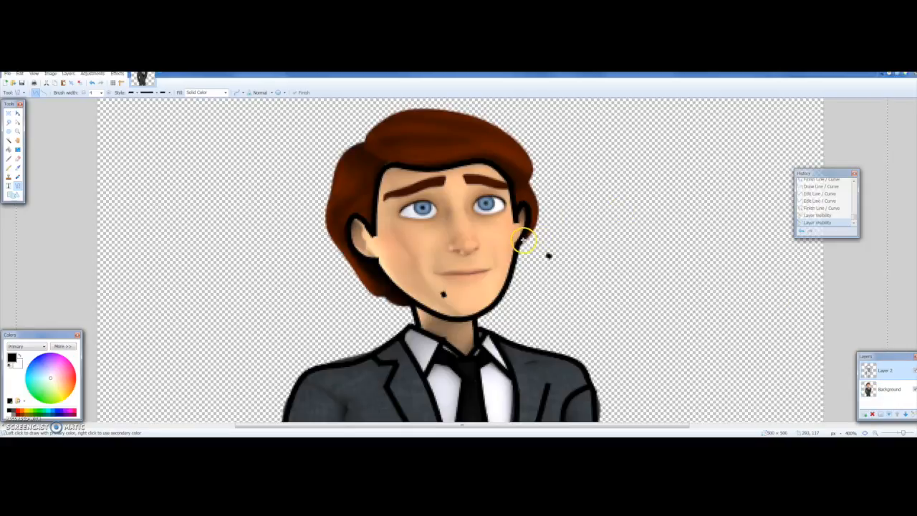
Trace the outer edge of the hair on the right-hand side, from the jaw up past the ear
left_click_drag(523, 242, 533, 191)
left_click_drag(526, 223, 535, 230)
mouse_move(529, 207)
left_mouse_down()
mouse_move(537, 207)
mouse_move(508, 135)
mouse_move(532, 170)
left_mouse_up()
left_click(549, 184)
left_click(552, 178)
left_click(546, 155)
Trace the top of the hair with a curve bent to follow the crown
mouse_move(510, 136)
left_mouse_down()
mouse_move(376, 127)
mouse_move(415, 112)
left_mouse_up()
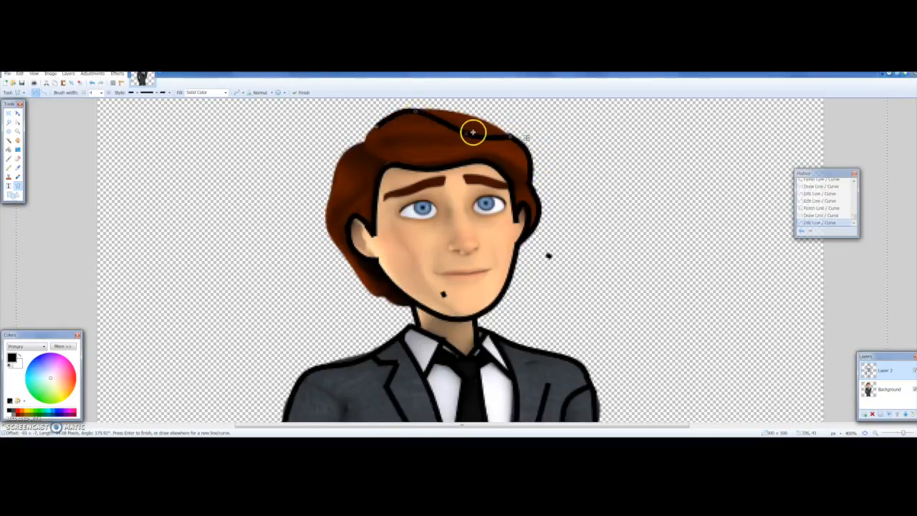
left_click_drag(467, 134, 462, 113)
left_click(505, 108)
Trace the left-hand outer edge of the hair from the crown down to the neck, including the parting and jagged tips
mouse_move(381, 127)
left_mouse_down()
mouse_move(359, 143)
mouse_move(396, 163)
mouse_move(369, 157)
mouse_move(357, 137)
mouse_move(344, 153)
mouse_move(342, 207)
mouse_move(326, 230)
left_mouse_up()
left_click(354, 137)
left_click_drag(350, 172, 337, 169)
mouse_move(339, 202)
left_mouse_down()
mouse_move(329, 203)
mouse_move(374, 295)
mouse_move(430, 307)
left_mouse_up()
key("Return")
key("Return")
key("Return")
key("Return")
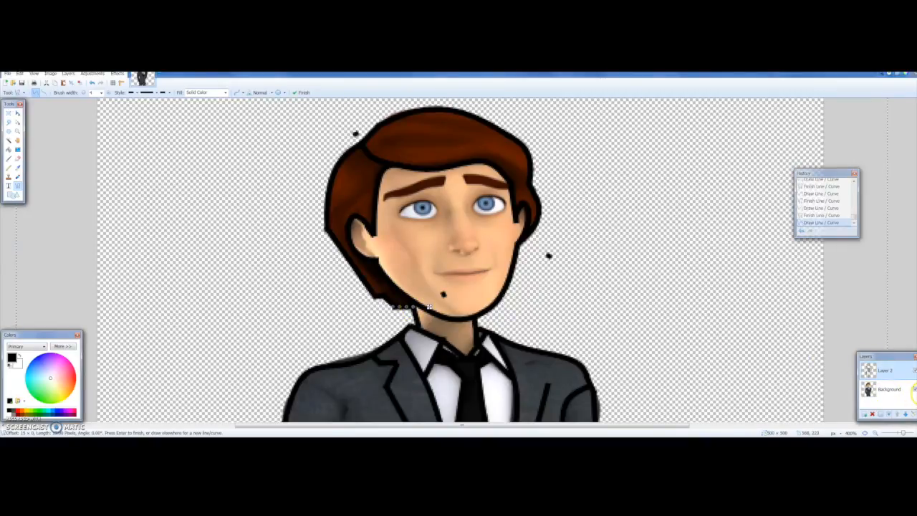
Hide the background layer and erase the stray black dots on the face, beside the cheek and above the hair
left_click(913, 389)
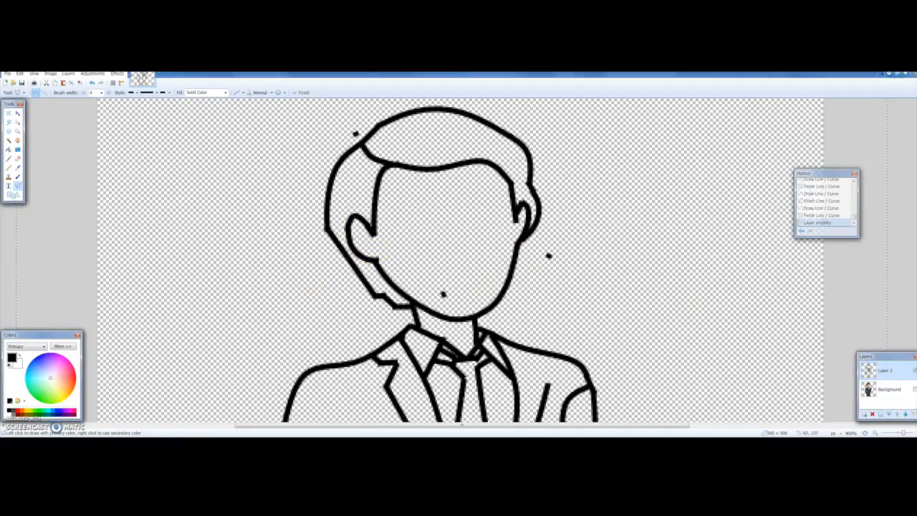
left_click(18, 158)
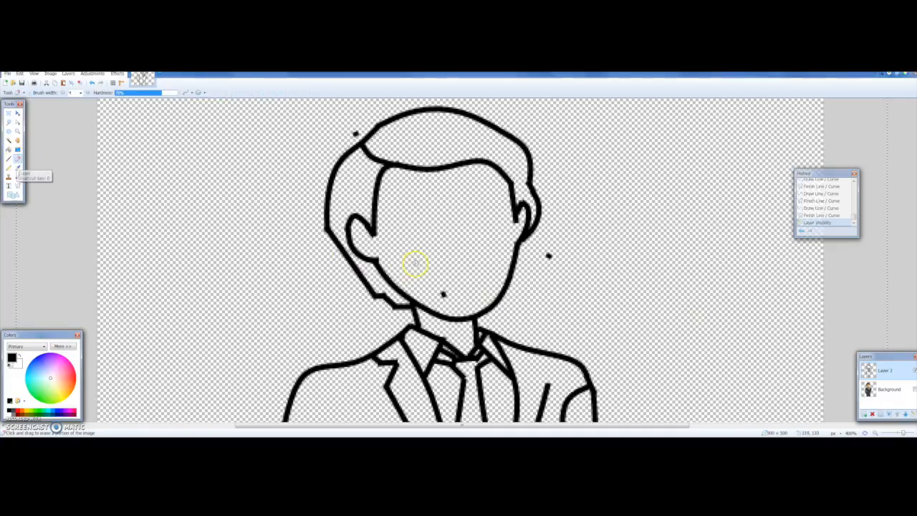
left_click_drag(446, 291, 507, 275)
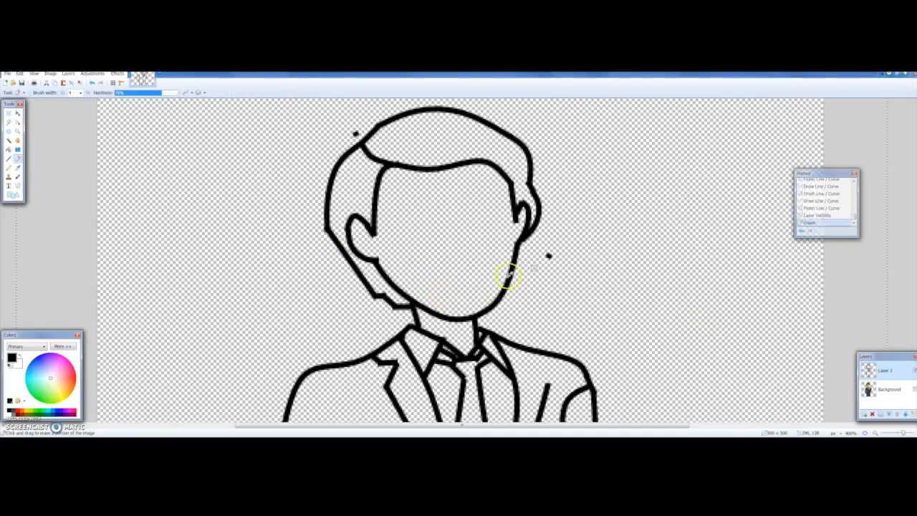
left_click(350, 127)
left_click(360, 132)
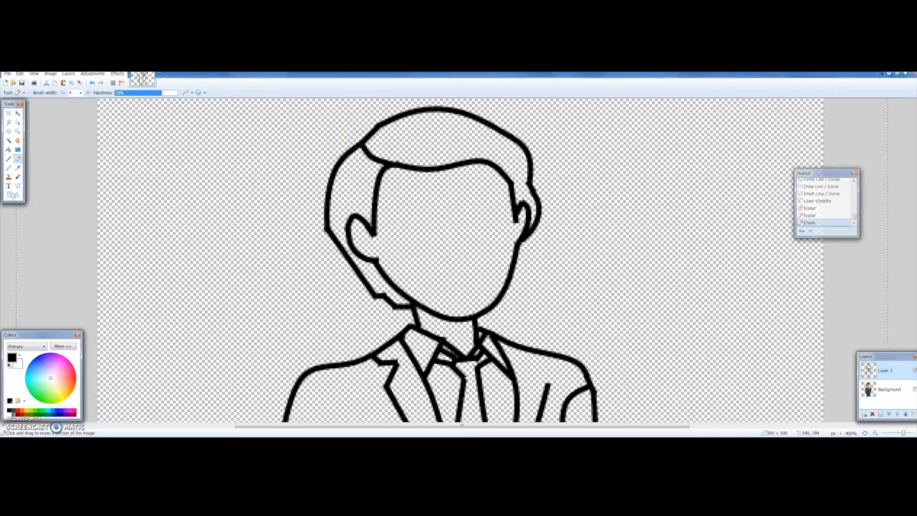
Select the face area with the Magic Wand and fill it with light pink using the Paint Bucket
left_click(876, 433)
left_click(876, 433)
left_click(875, 433)
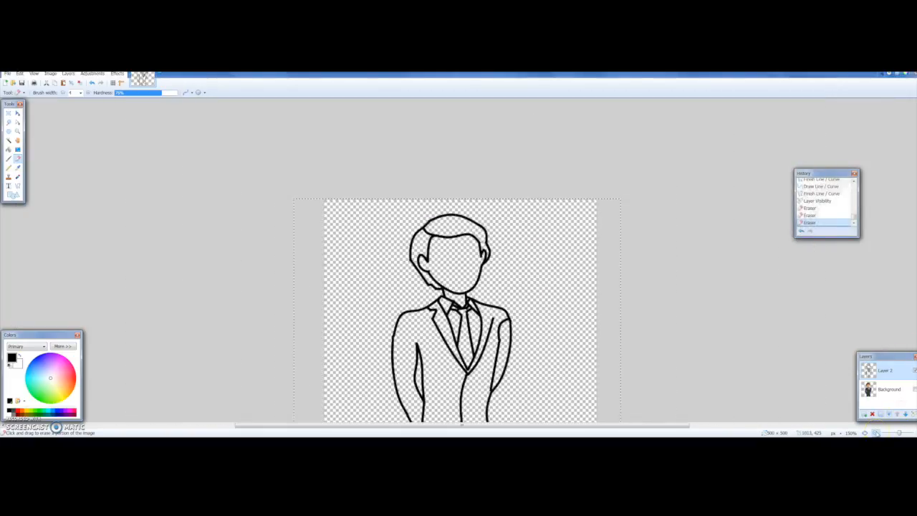
left_click(875, 432)
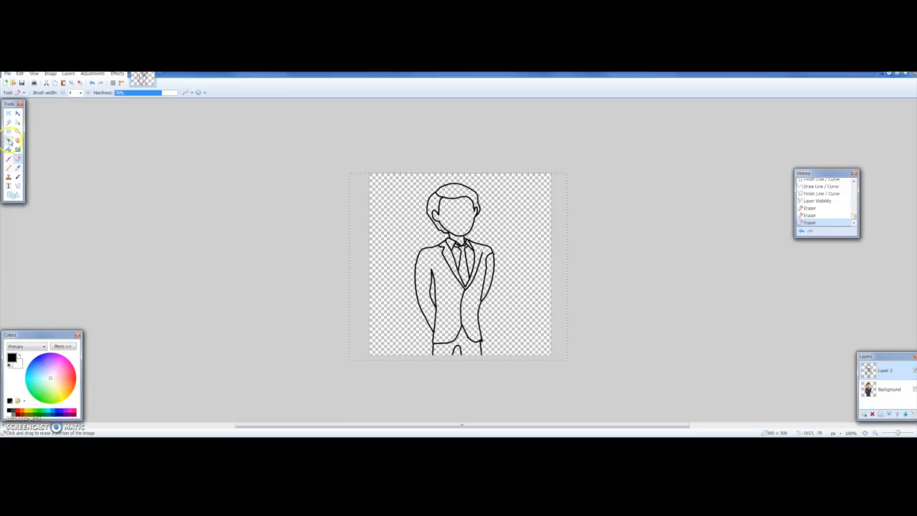
left_click(9, 141)
left_click(465, 212)
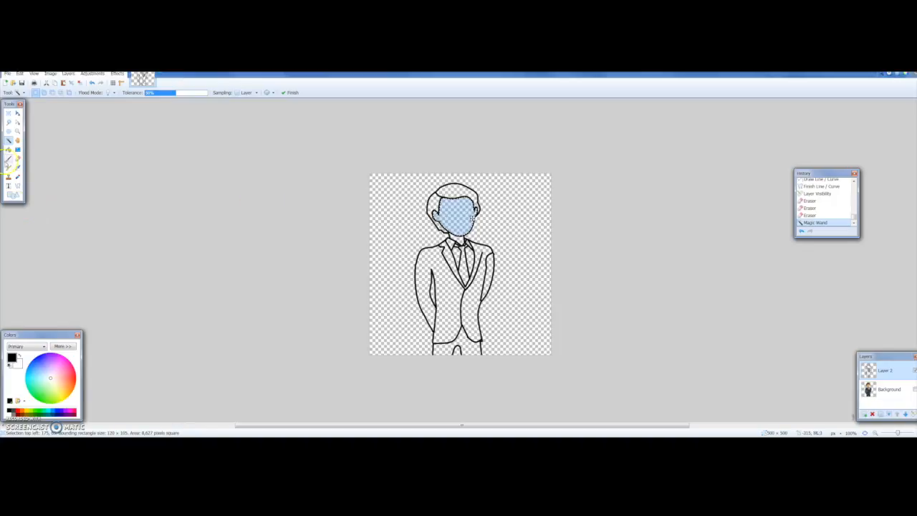
left_click(9, 149)
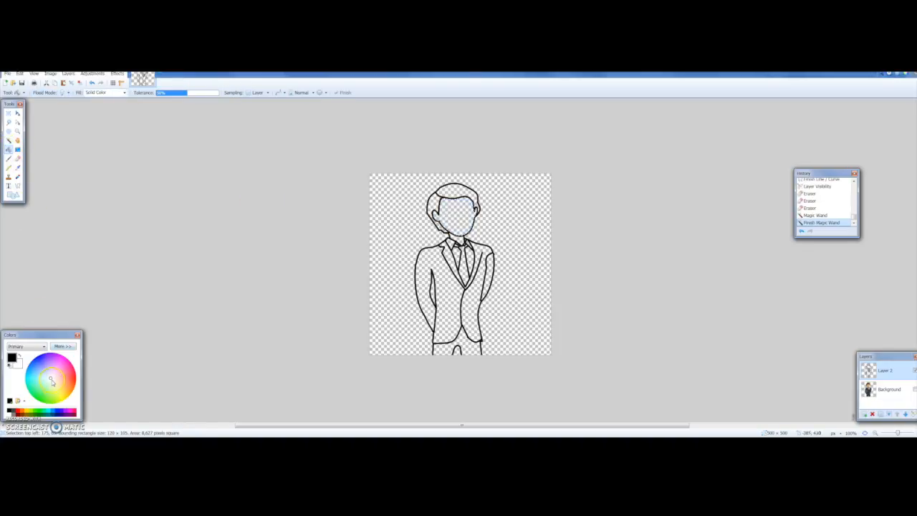
left_click_drag(58, 375, 61, 380)
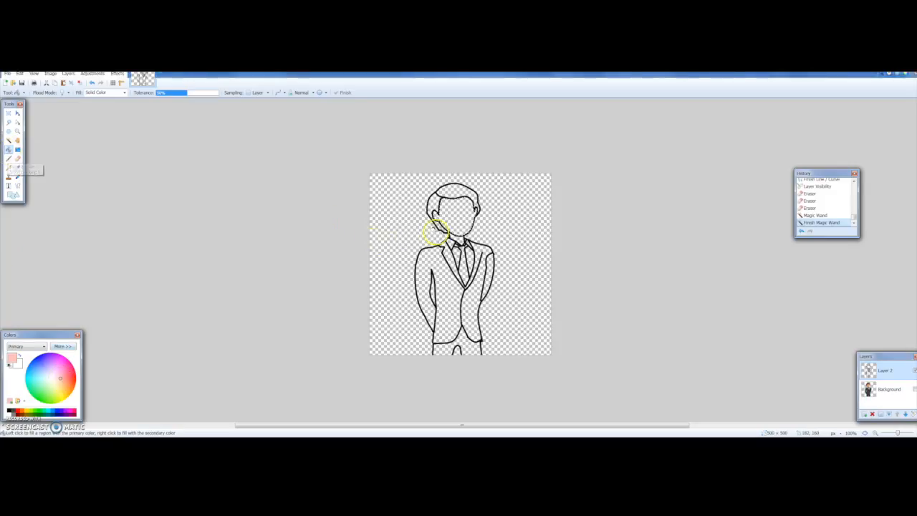
left_click(452, 216)
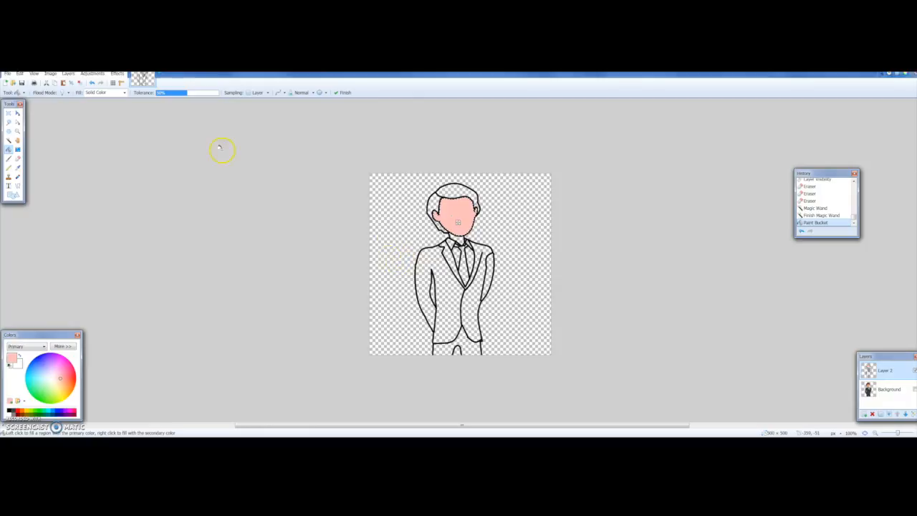
Select the neck area with the Magic Wand and fill it with the same light pink
left_click(9, 141)
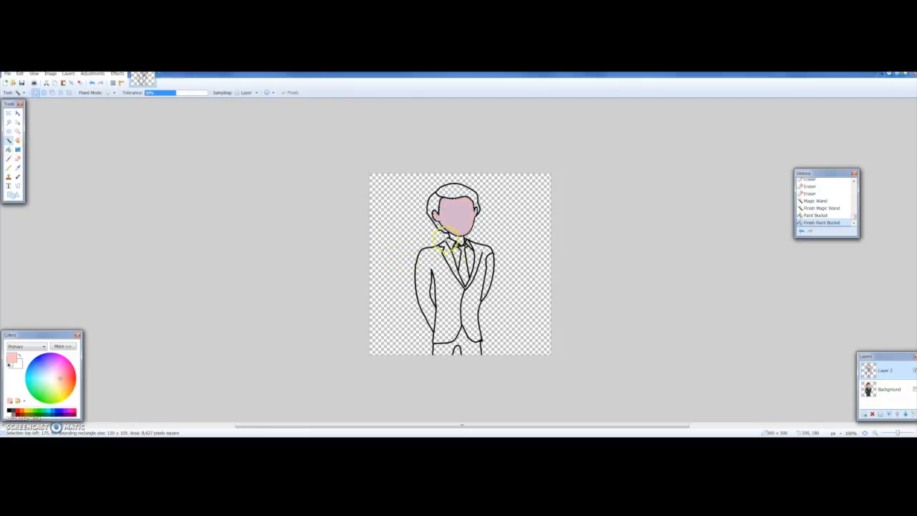
left_click(458, 242)
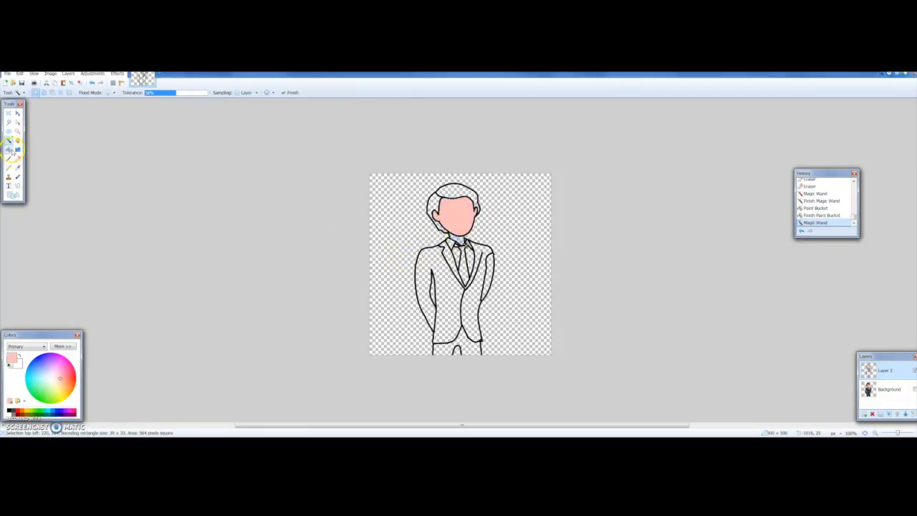
left_click(10, 149)
left_click(458, 242)
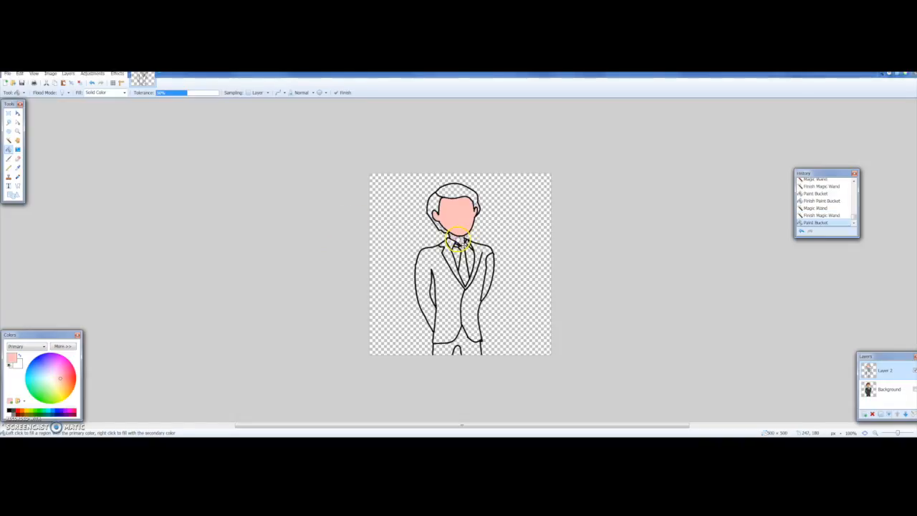
Select the top section of the hair with the Magic Wand and fill it with dark red
left_click(9, 141)
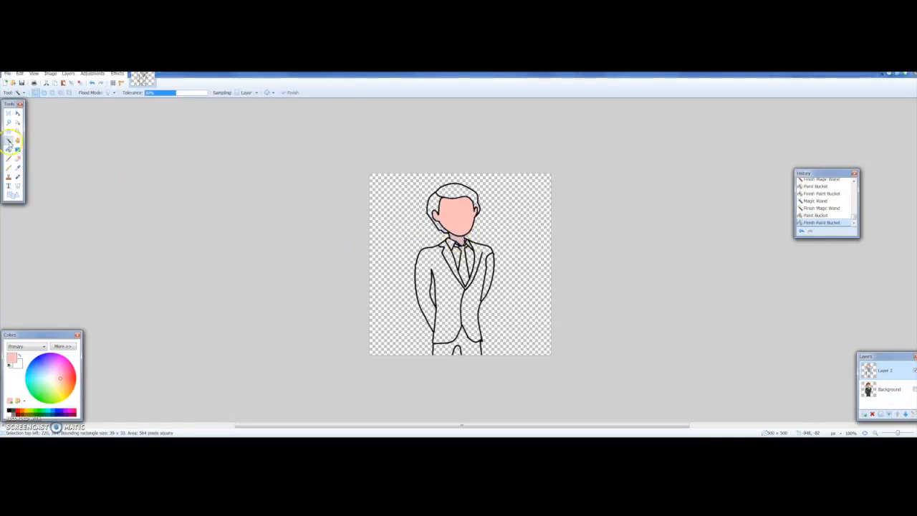
left_click(457, 190)
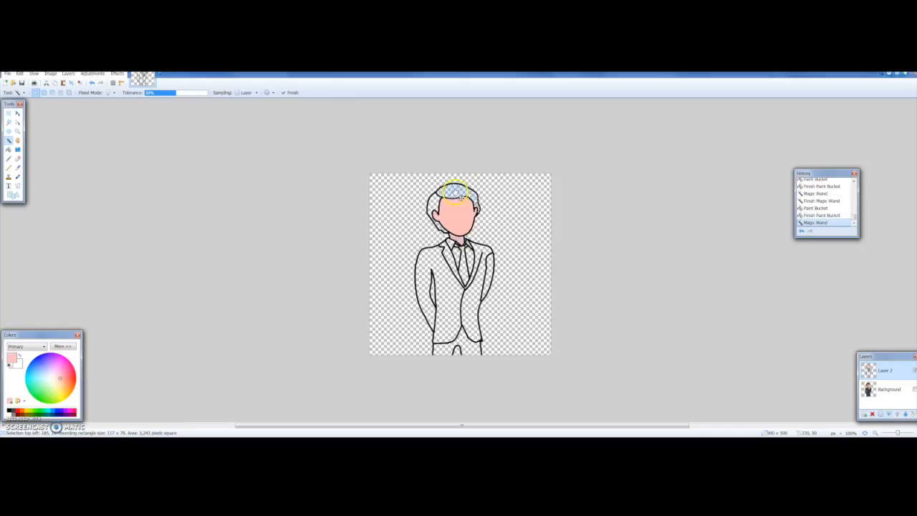
left_click(8, 150)
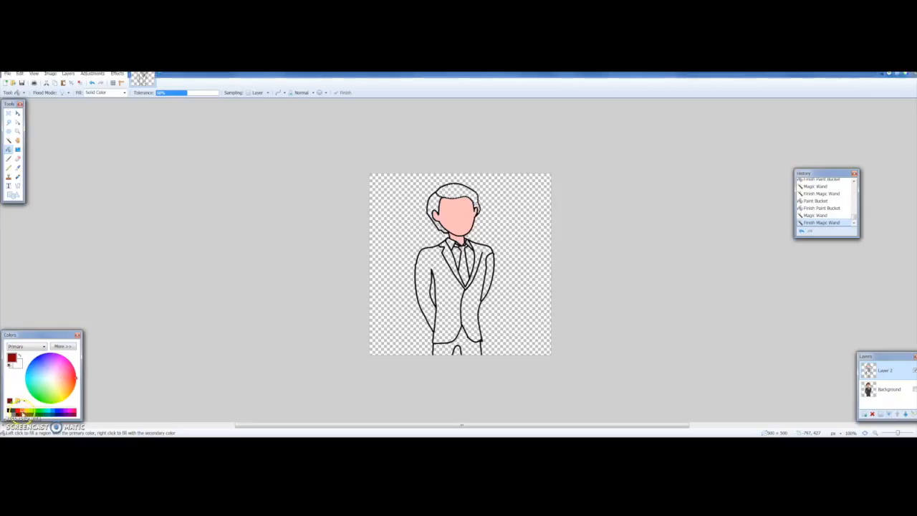
left_click(449, 189)
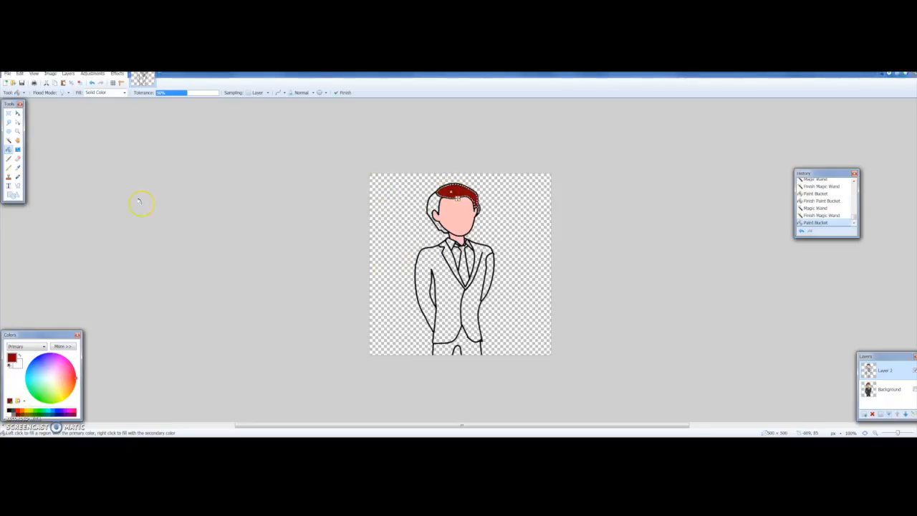
Select the left-hand section of the hair and fill it with the same dark red
left_click(9, 139)
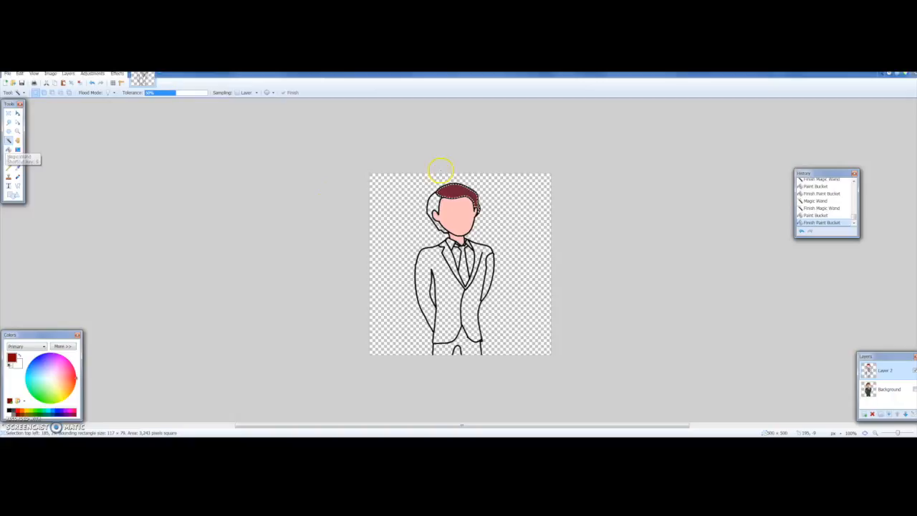
left_click(433, 203)
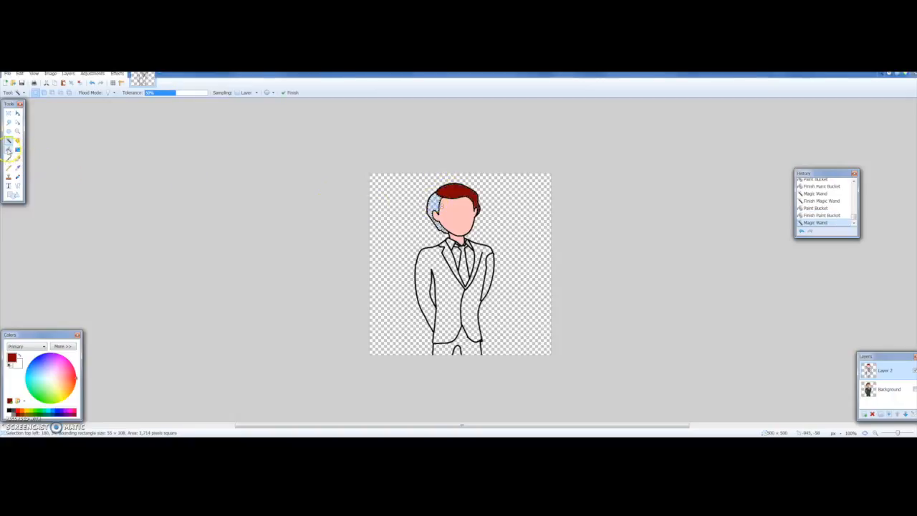
left_click(9, 149)
left_click(437, 204)
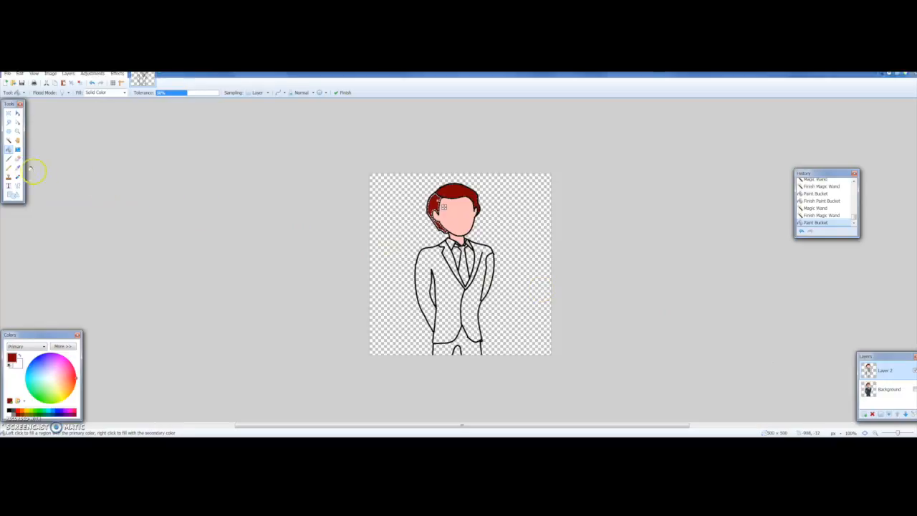
Select the left-hand half of the suit jacket with the Magic Wand and fill it with dark grey using the Paint Bucket
left_click(9, 139)
left_click(450, 303)
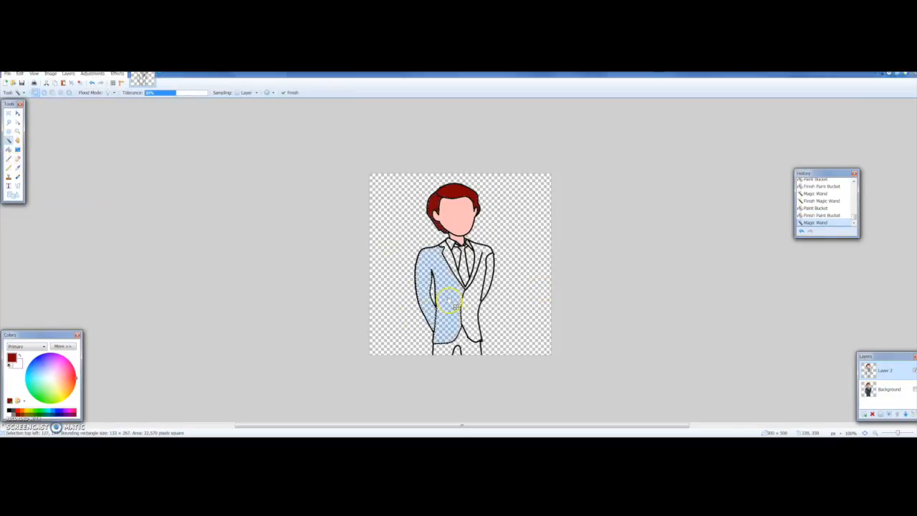
left_click(9, 149)
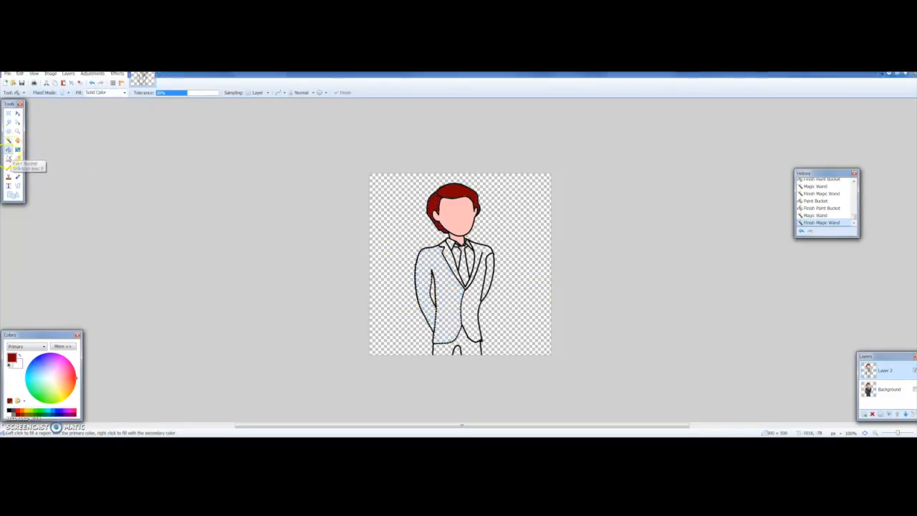
left_click(10, 411)
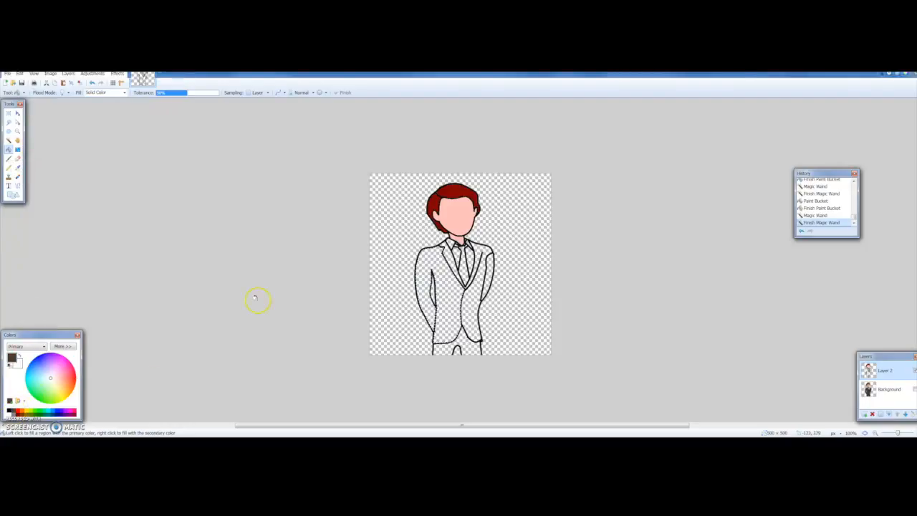
left_click(430, 262)
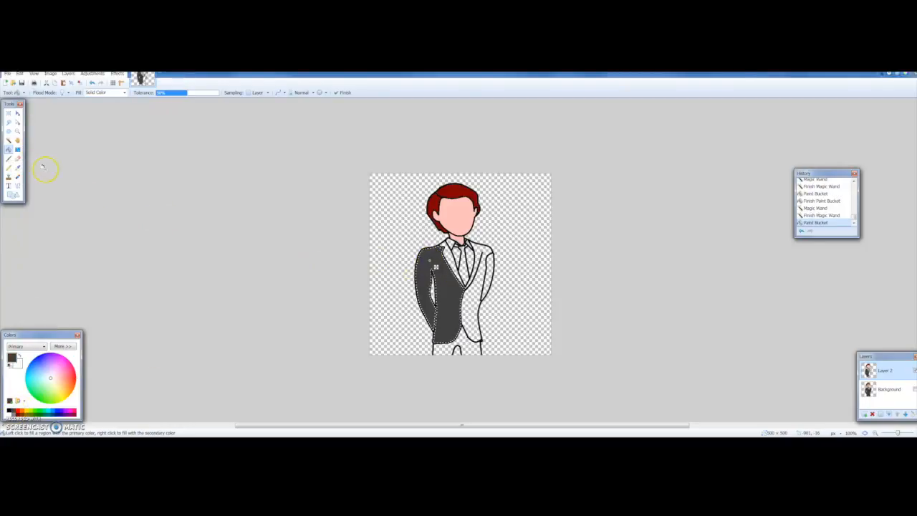
Select the right-hand front and then the right-hand sleeve of the jacket, filling each with the same dark grey
left_click(8, 140)
left_click(473, 303)
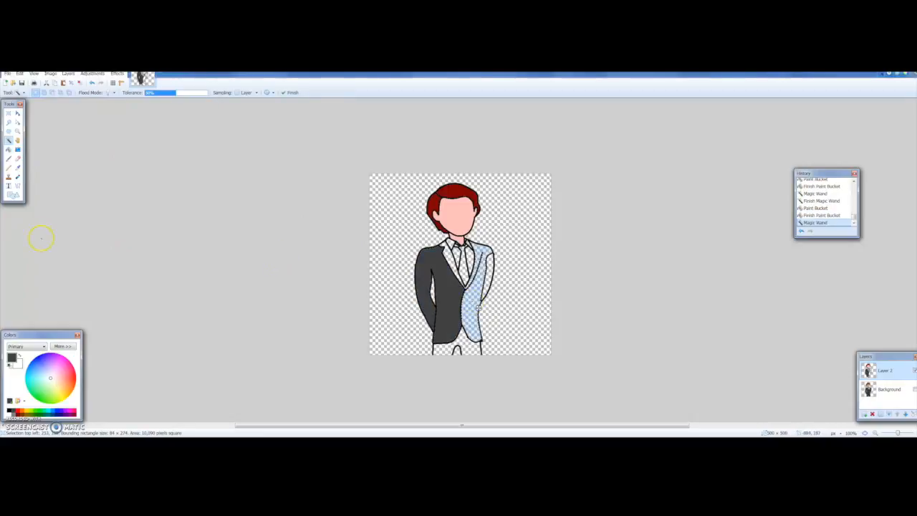
left_click(9, 149)
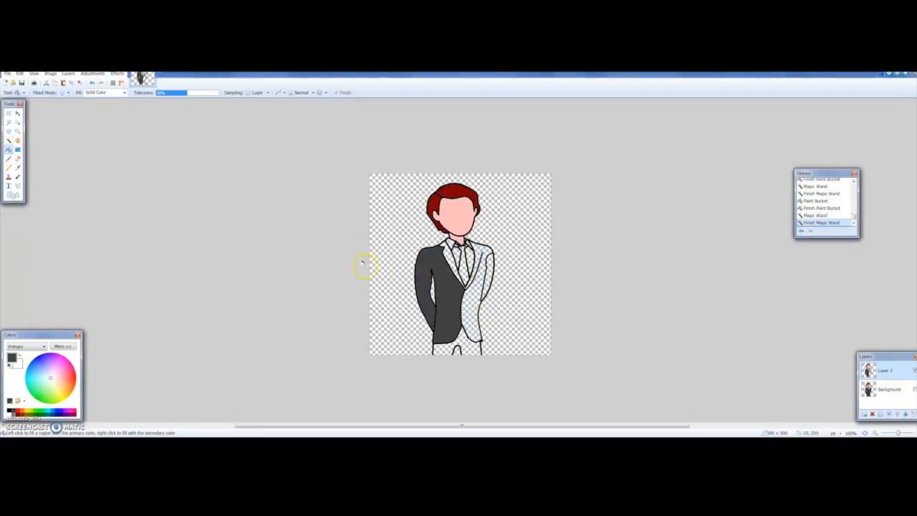
left_click(464, 293)
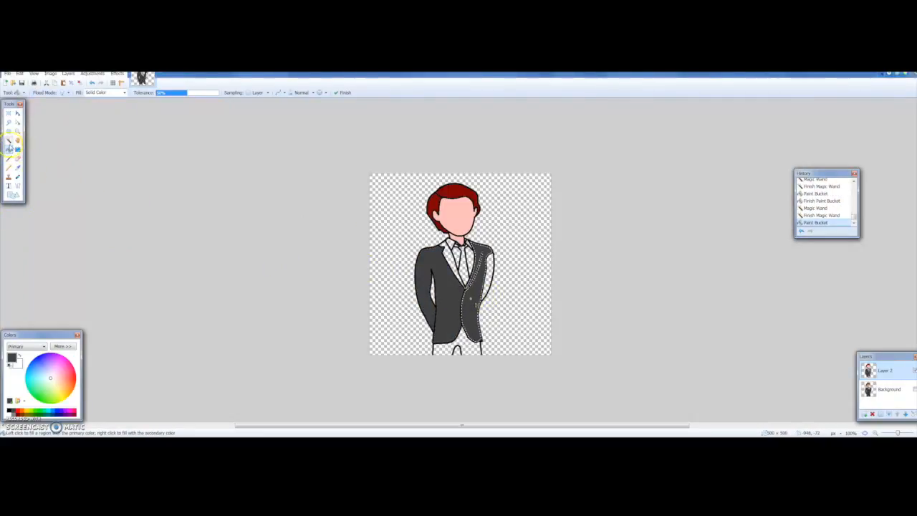
left_click(8, 140)
left_click(487, 272)
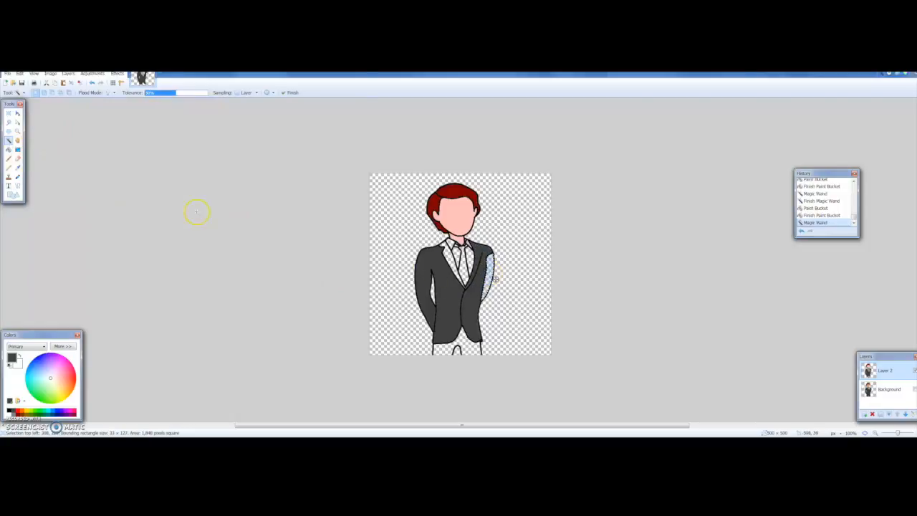
left_click(9, 149)
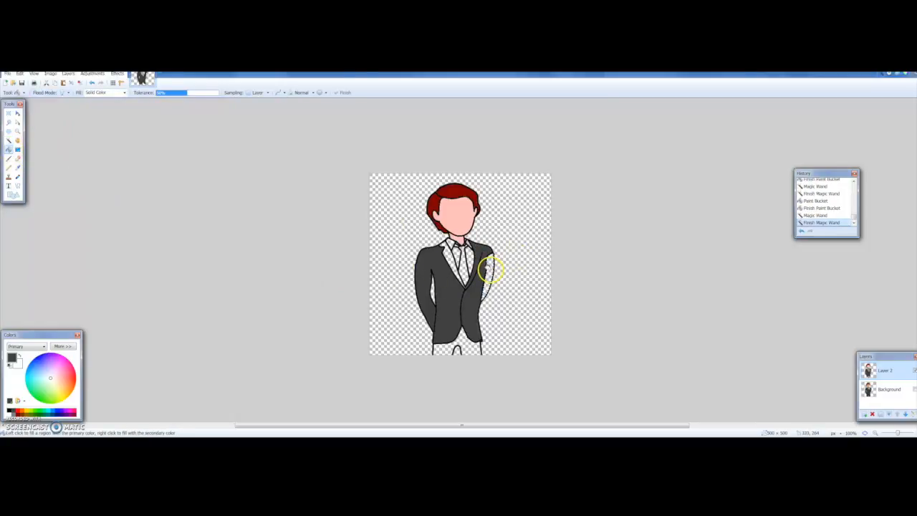
left_click(485, 269)
Select the trousers area below the jacket with the Magic Wand and fill it with the same dark grey
left_click(9, 141)
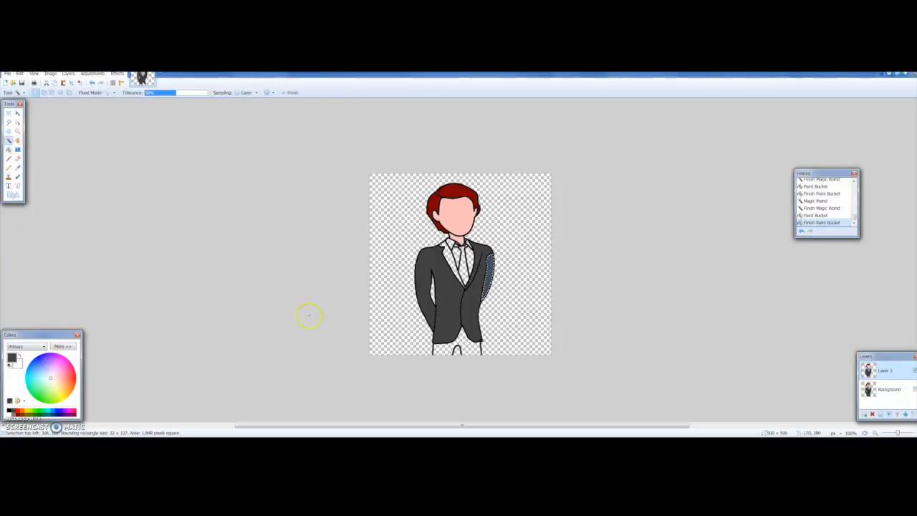
left_click(460, 338)
left_click(9, 149)
left_click(469, 348)
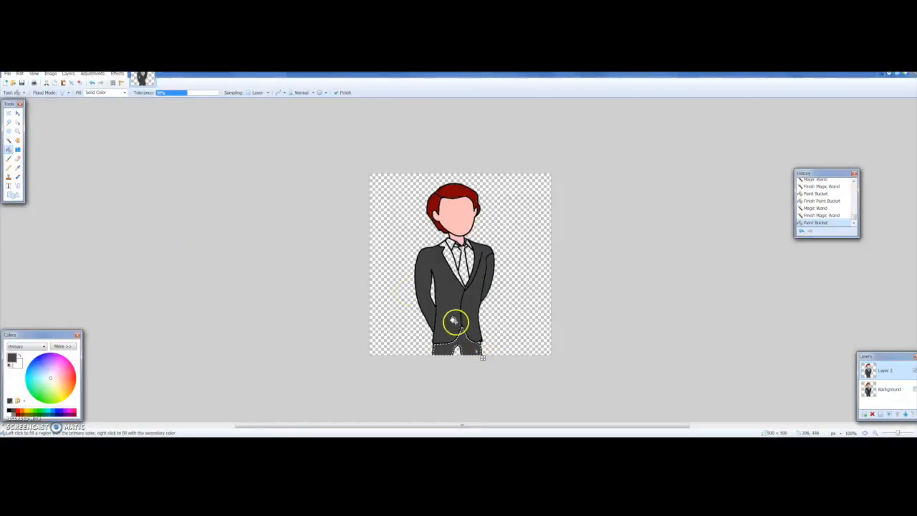
Select the left-hand lapel of the jacket with the Magic Wand and fill it with white
left_click(914, 433)
left_click(915, 433)
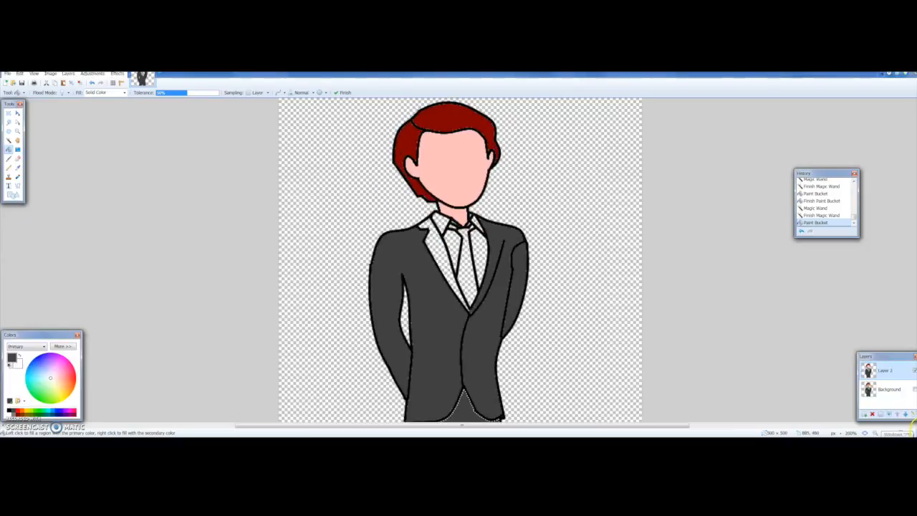
left_click_drag(915, 292, 913, 282)
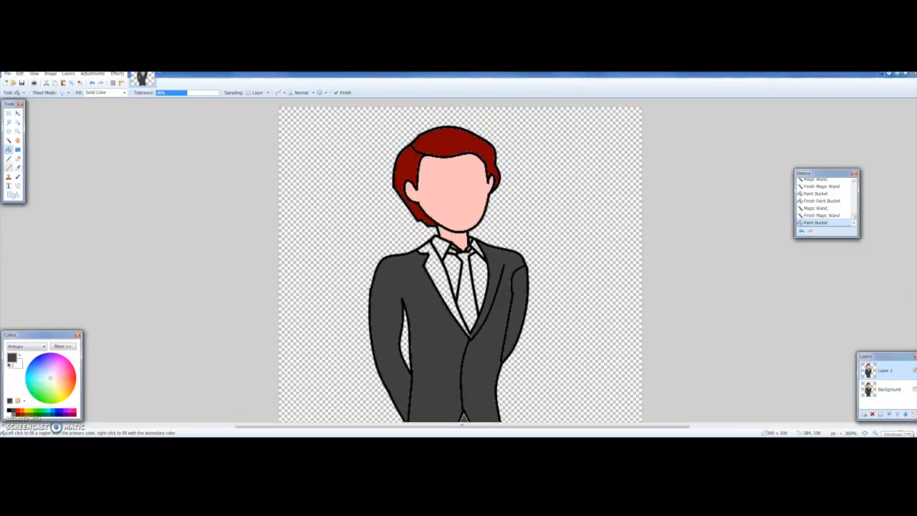
left_click(8, 140)
left_click(439, 280)
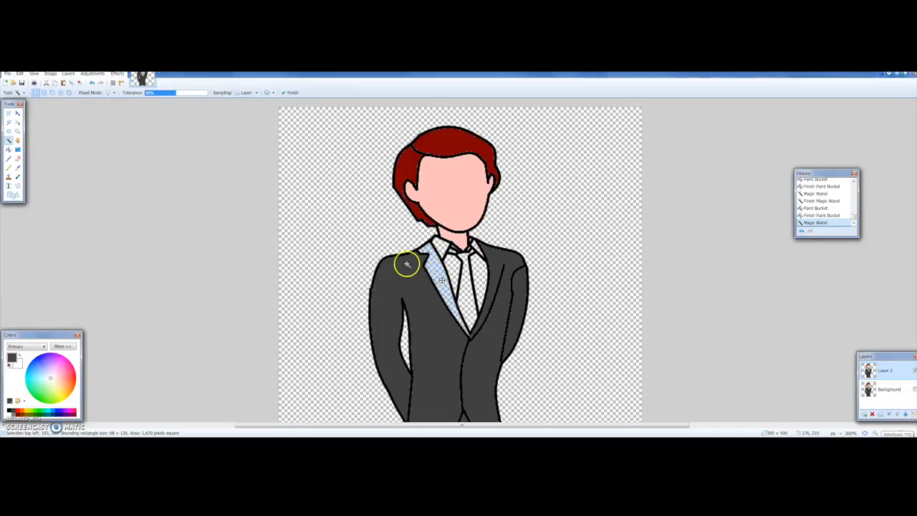
left_click(8, 149)
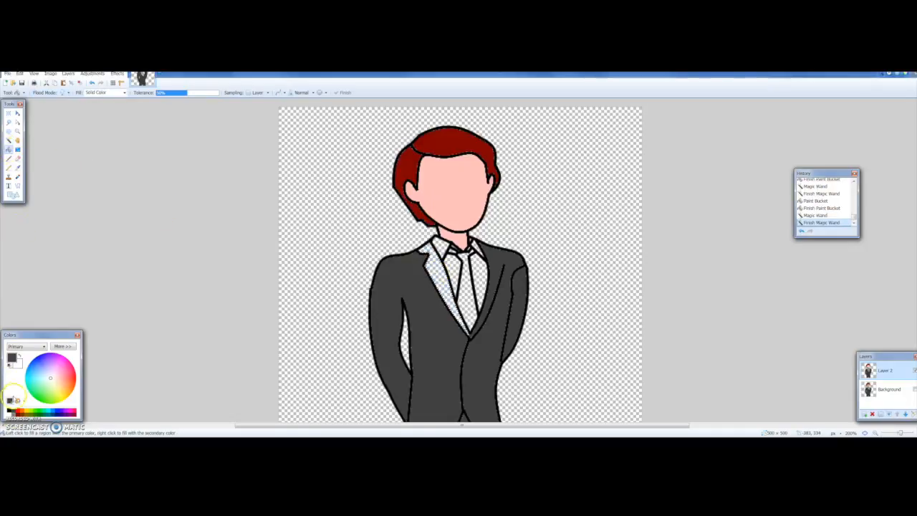
left_click(8, 416)
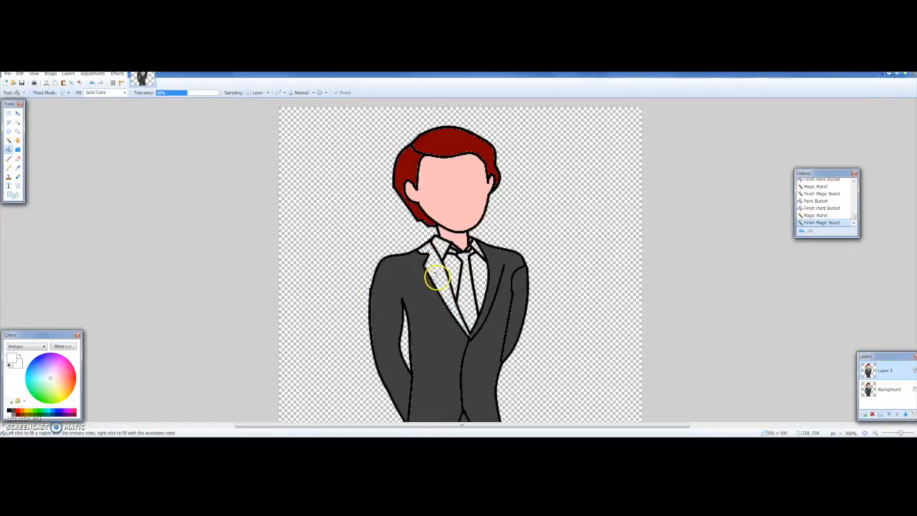
left_click(435, 268)
Select the shirt section left of the tie and the left-hand collar flap, filling each with white
left_click(10, 141)
left_click(437, 275)
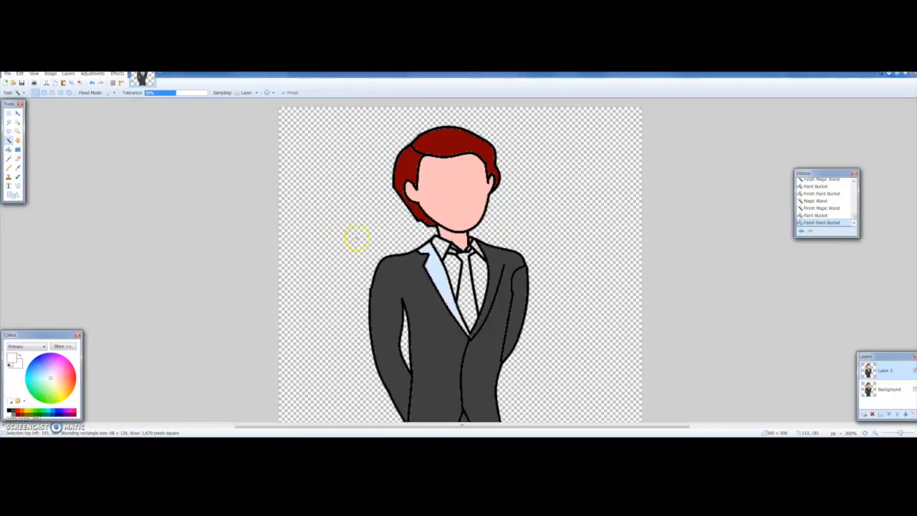
left_click(452, 270)
left_click(8, 149)
left_click(456, 279)
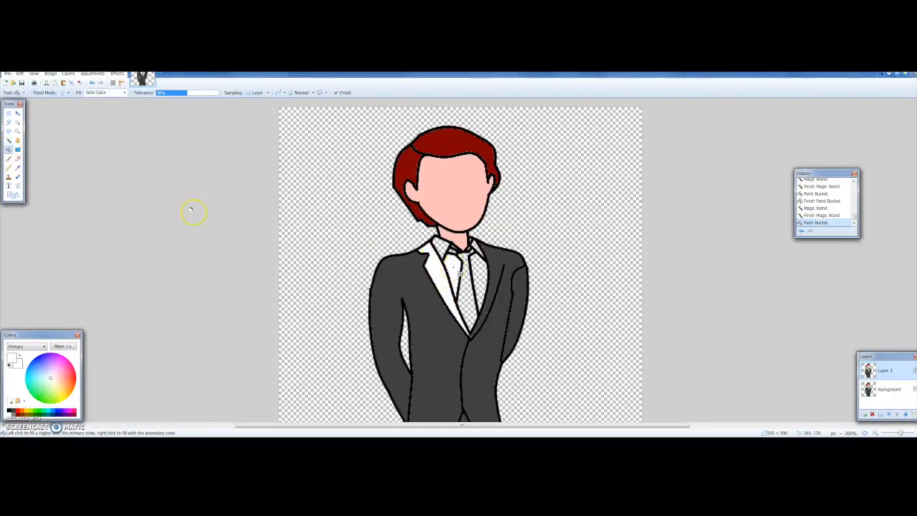
left_click(9, 141)
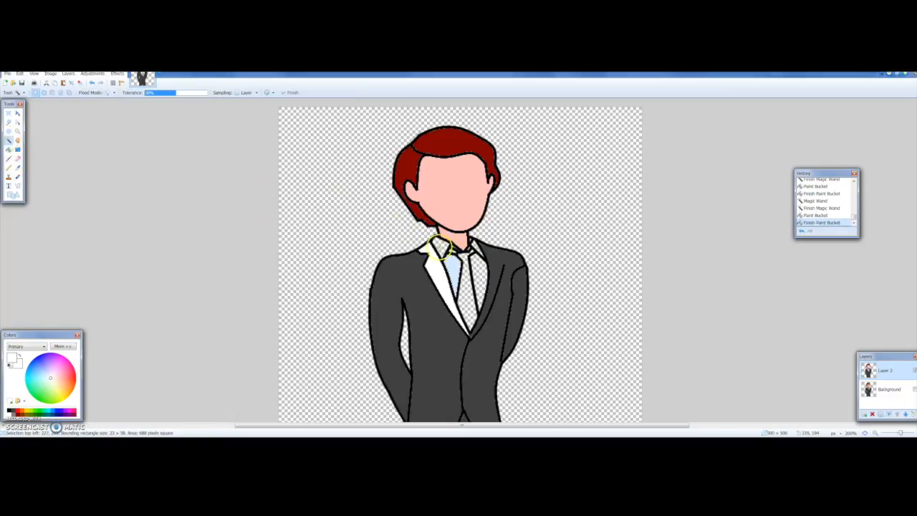
left_click(438, 247)
left_click(9, 149)
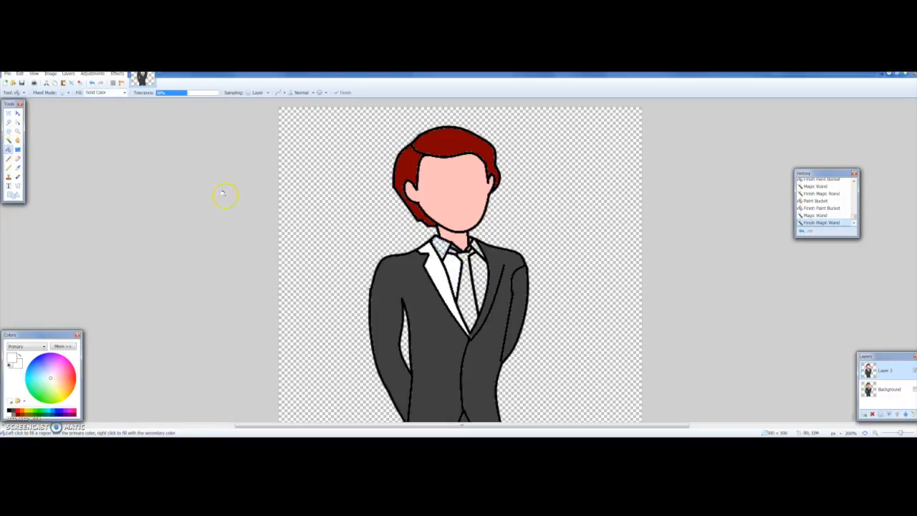
left_click(425, 244)
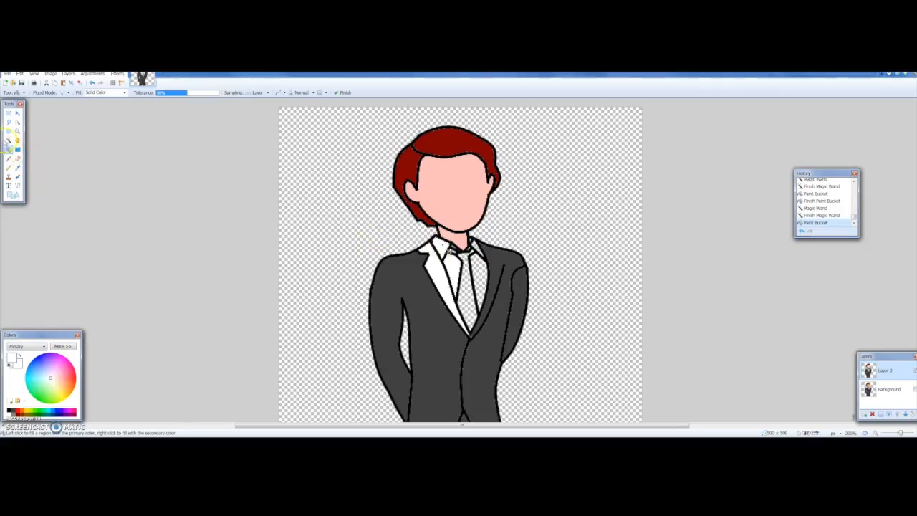
Select the shirt section right of the tie and the right-hand collar flap, filling each with white
left_click(9, 141)
left_click(477, 272)
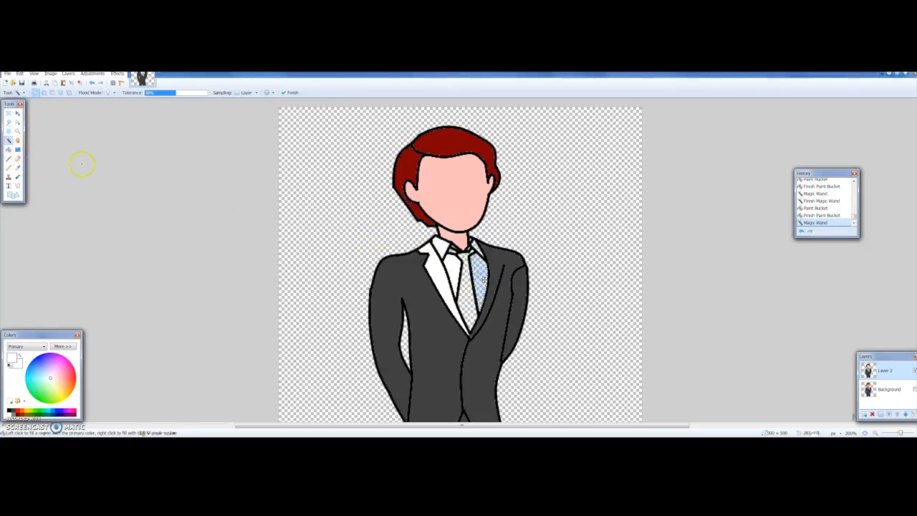
left_click(9, 149)
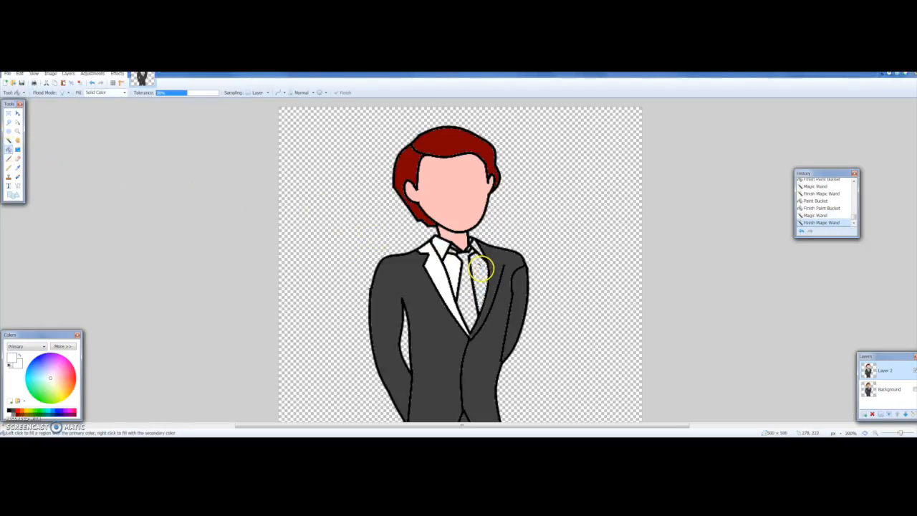
left_click(478, 268)
left_click(9, 140)
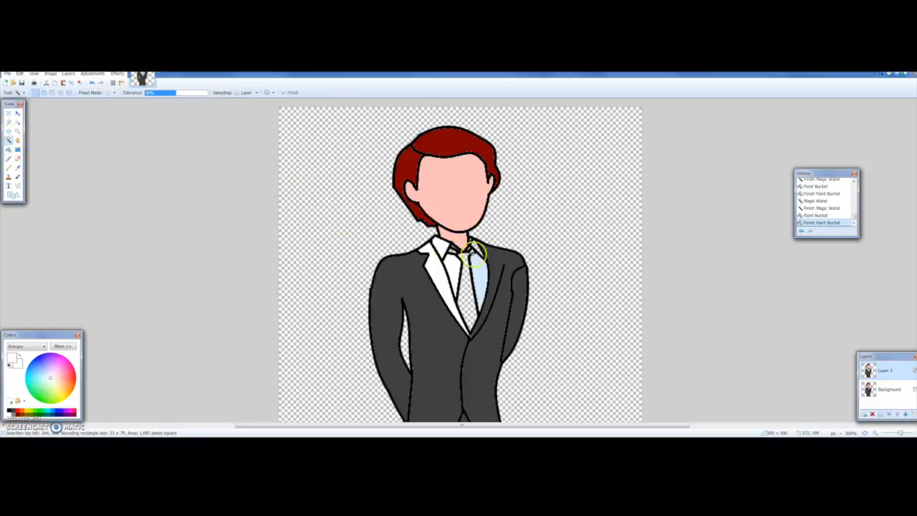
left_click(473, 248)
left_click(9, 149)
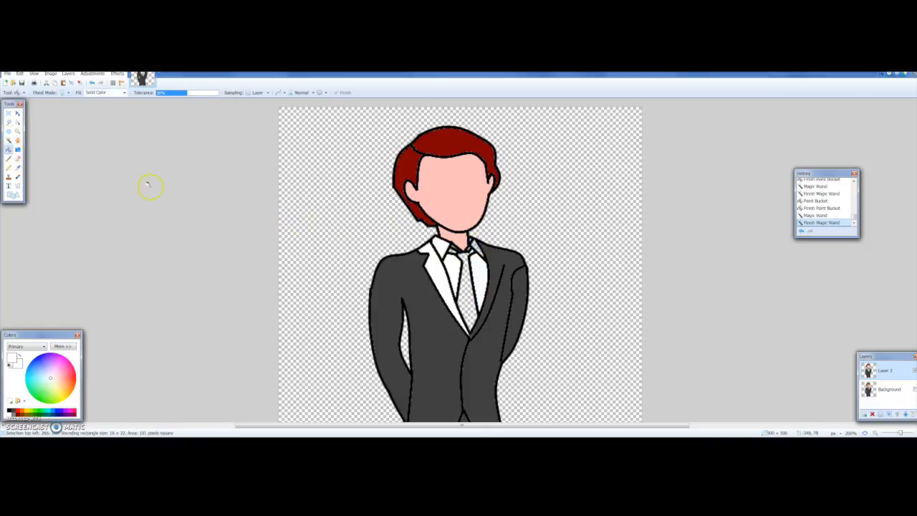
left_click(473, 248)
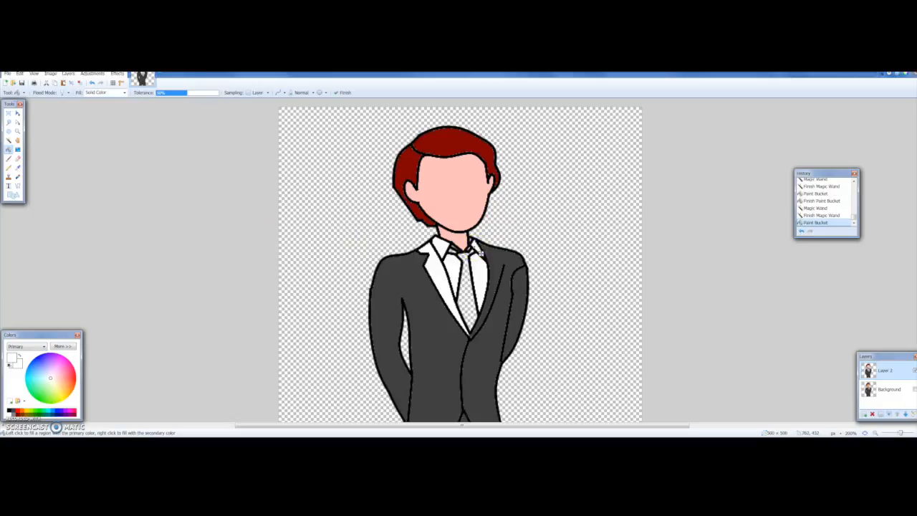
Select the tiny gap just right of the tie knot with the Magic Wand and fill it with white
left_click(916, 433)
left_click(916, 432)
left_click(916, 433)
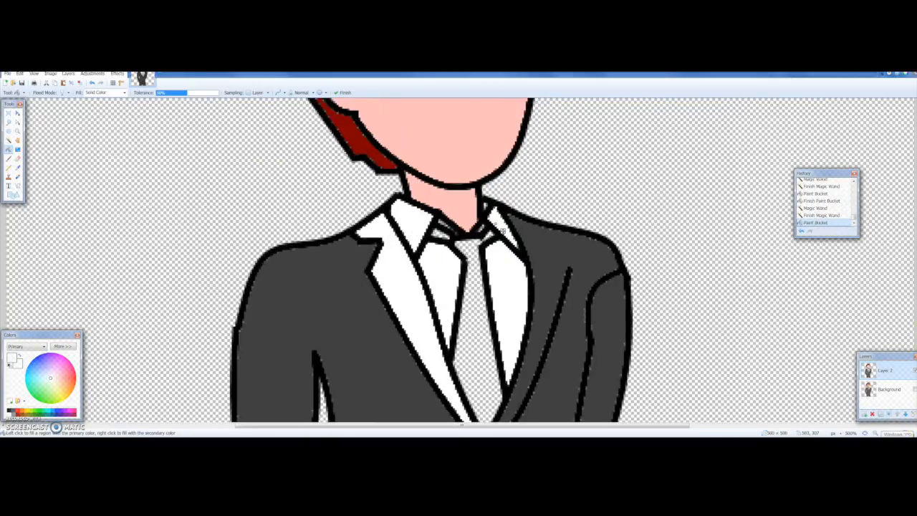
scroll(204, 197, "up", 3)
left_click(9, 140)
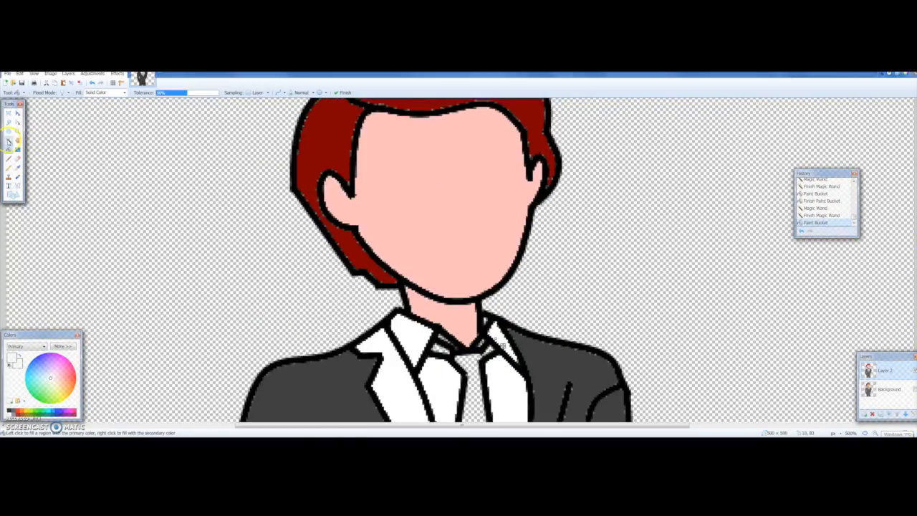
left_click(479, 346)
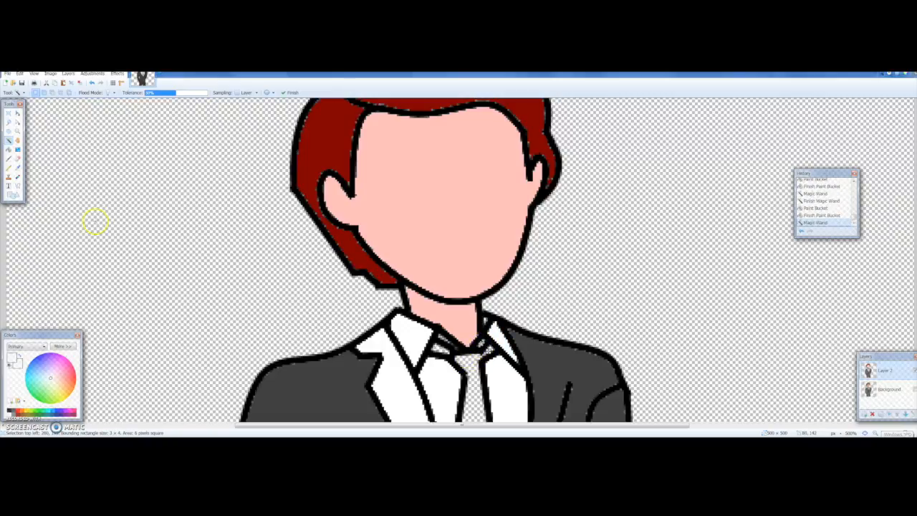
left_click(9, 149)
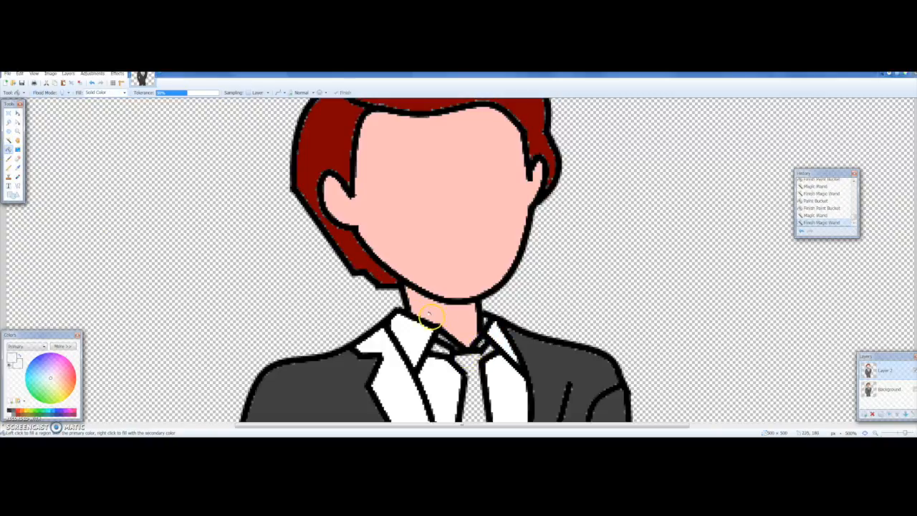
left_click(477, 345)
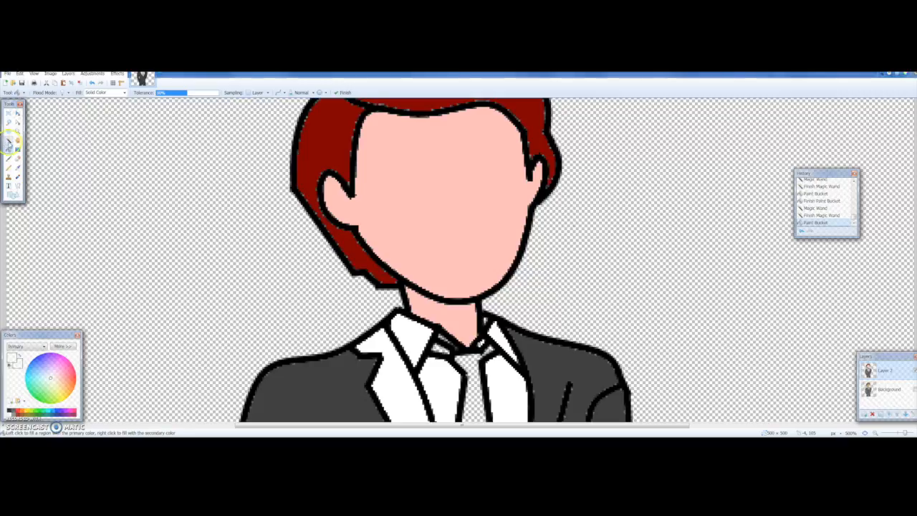
Select the tiny gap between the left-hand collar flap and the tie knot and fill it with white
left_click(9, 141)
left_click(446, 345)
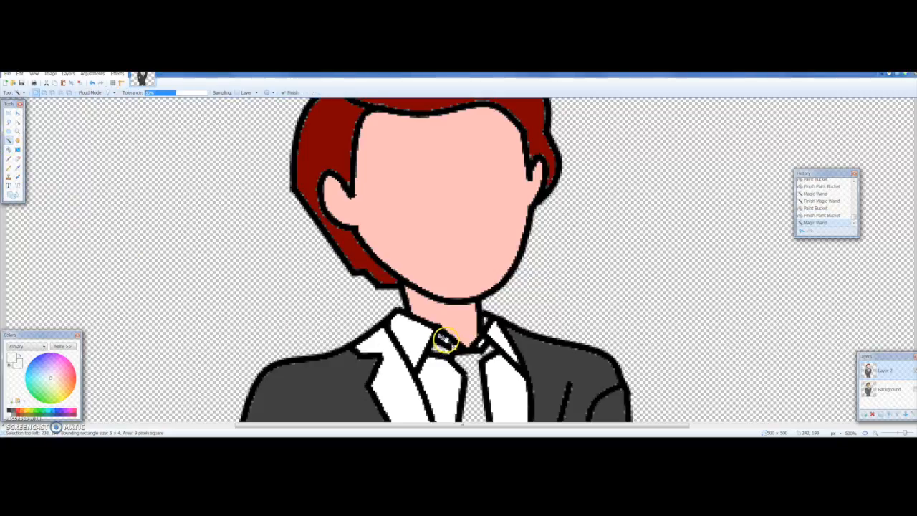
left_click(9, 149)
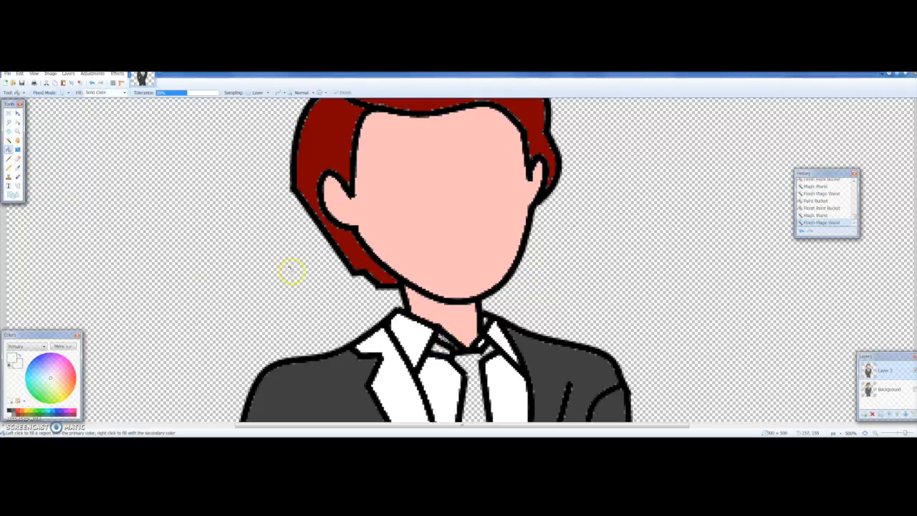
left_click(443, 339)
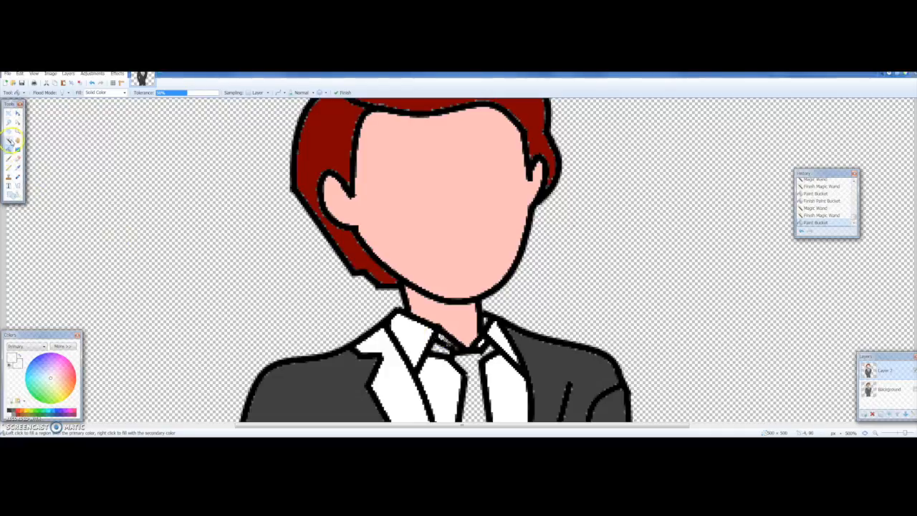
Select the small gap between the neck and the right-hand collar flap with the Magic Wand and fill it with white
left_click(10, 141)
left_click(485, 322)
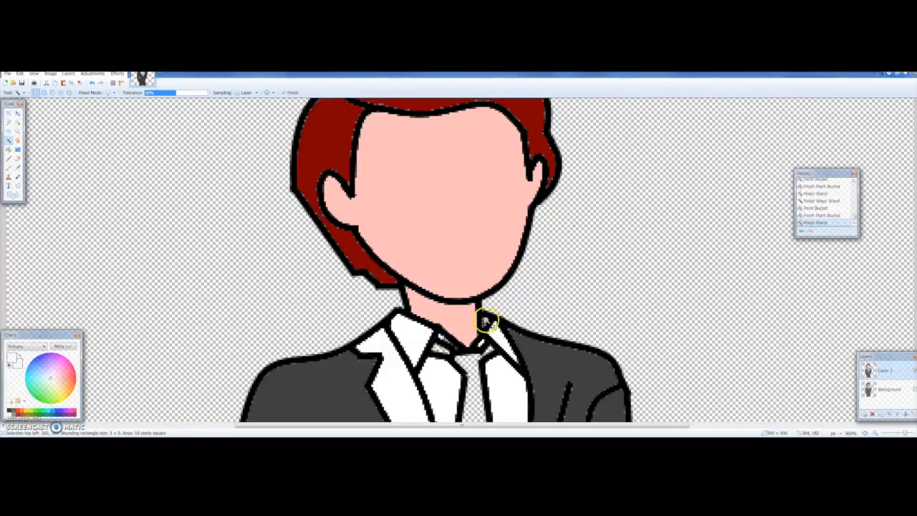
left_click(9, 149)
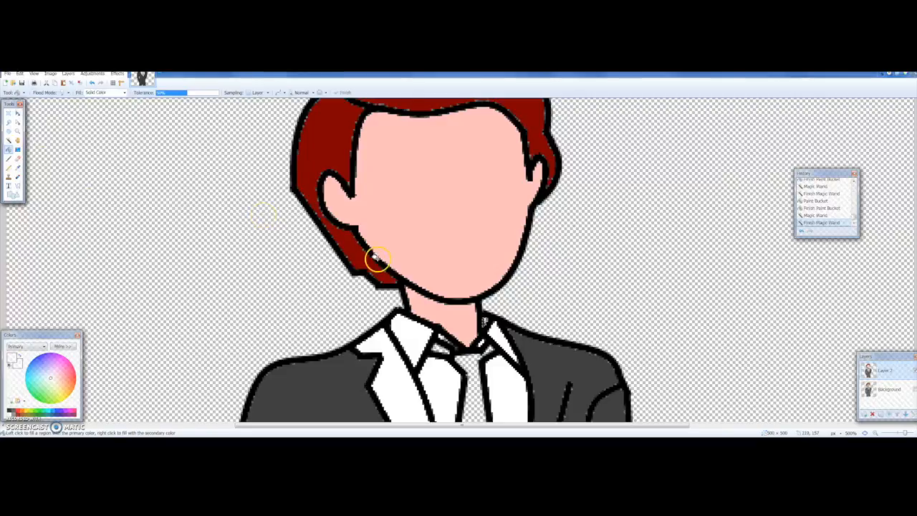
left_click(485, 322)
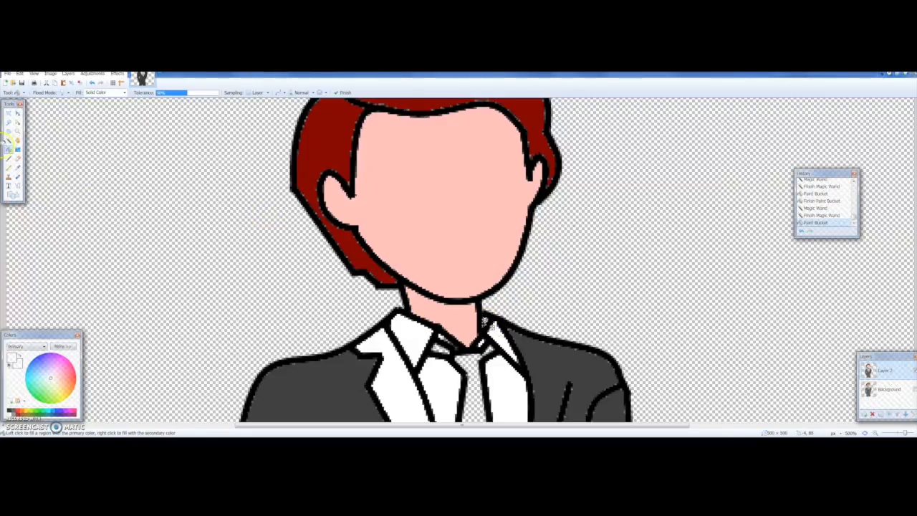
Select the small tie section left of the knot with the Magic Wand and fill it with black
left_click(9, 140)
left_click(440, 350)
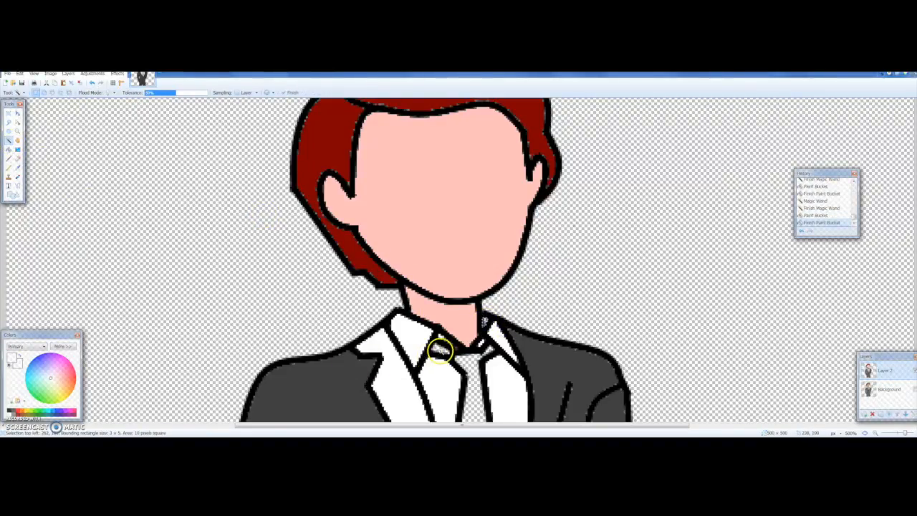
left_click(9, 149)
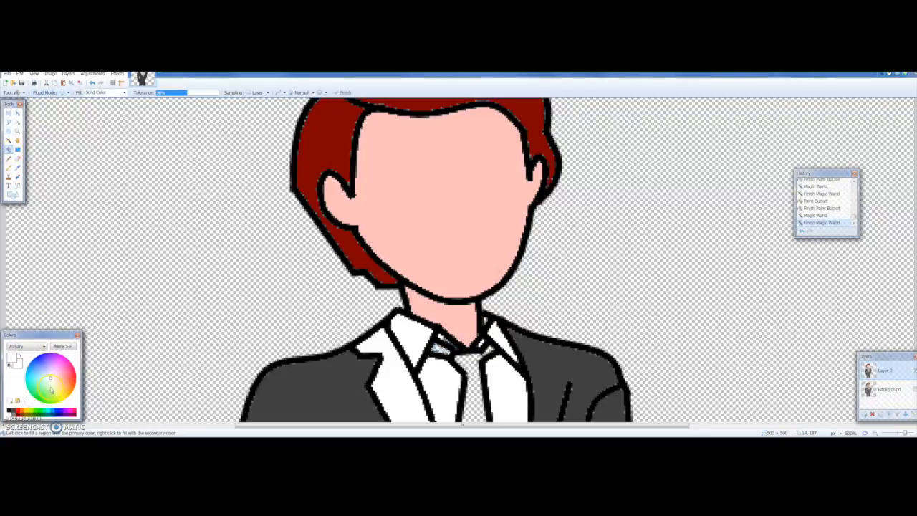
left_click(10, 401)
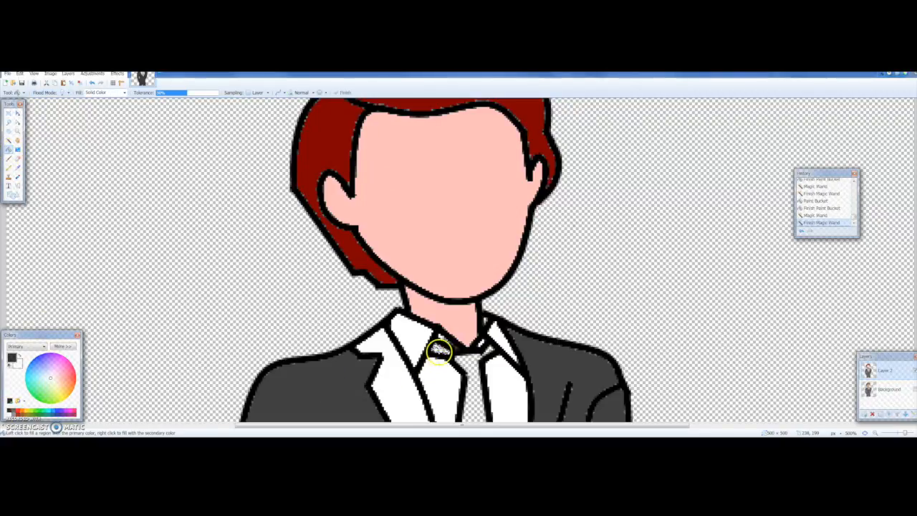
left_click(436, 348)
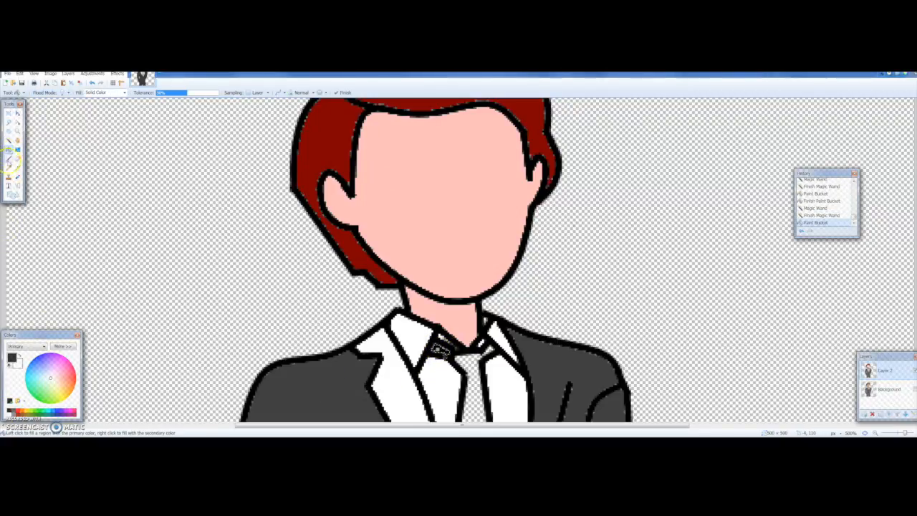
Select the tie's knot and hanging blade with the Magic Wand and fill them with black
left_click(9, 140)
left_click(439, 350)
left_click(466, 358)
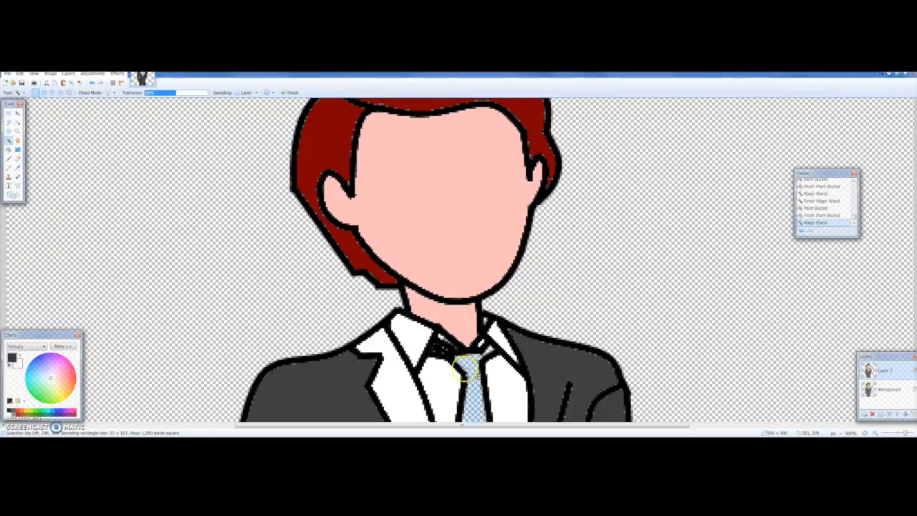
left_click(8, 149)
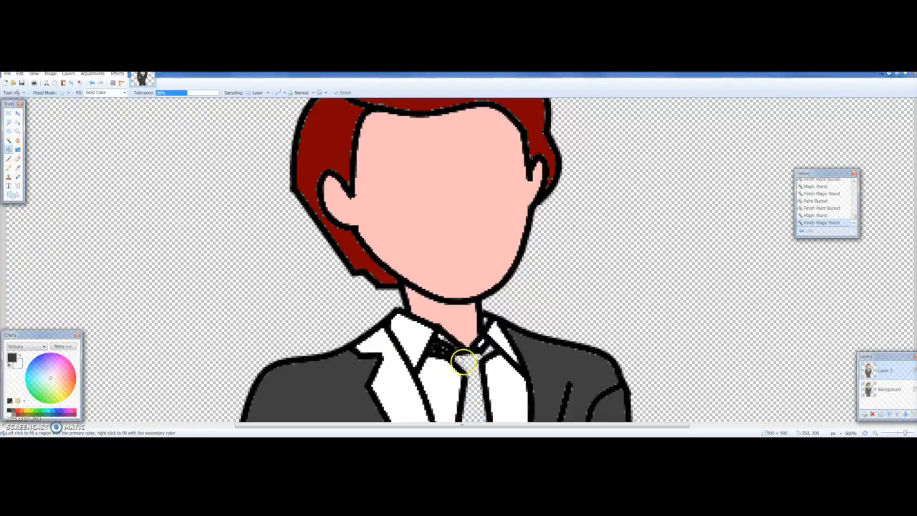
left_click(470, 362)
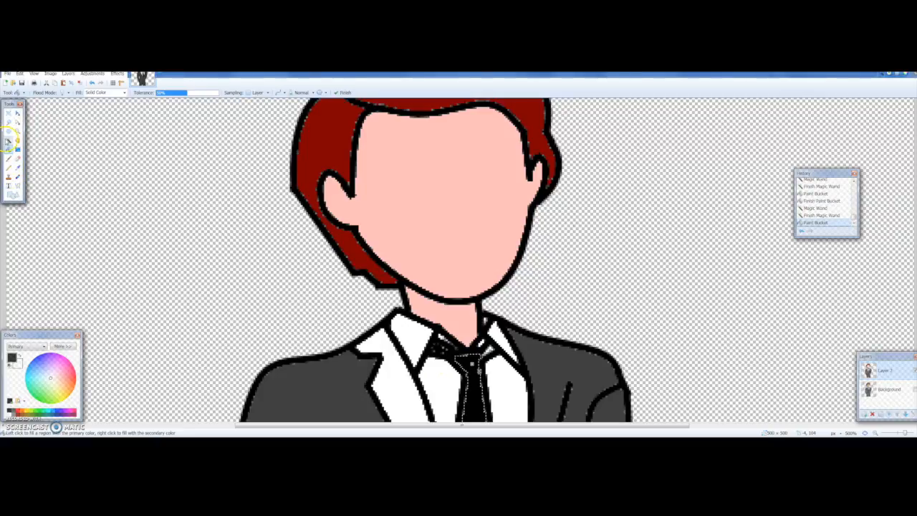
Try to fill the small tie section right of the knot with black using the Paint Bucket
left_click(486, 351)
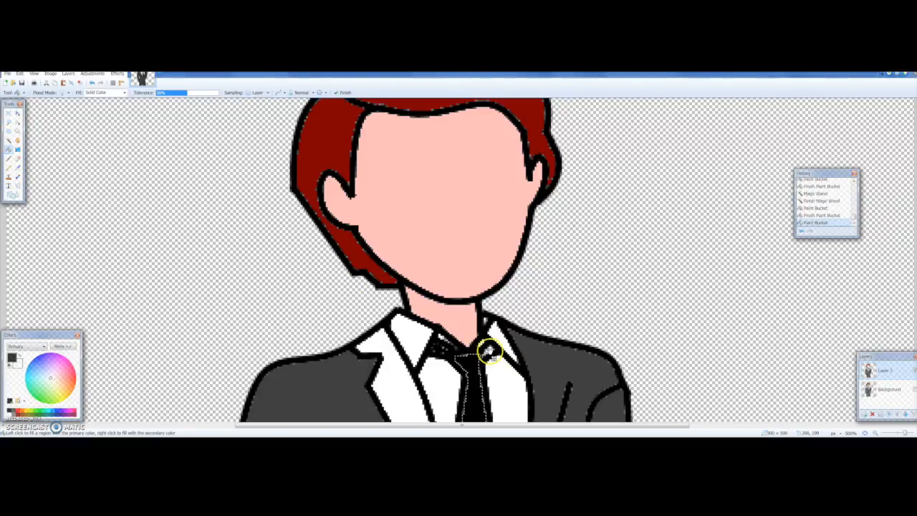
left_click(489, 349)
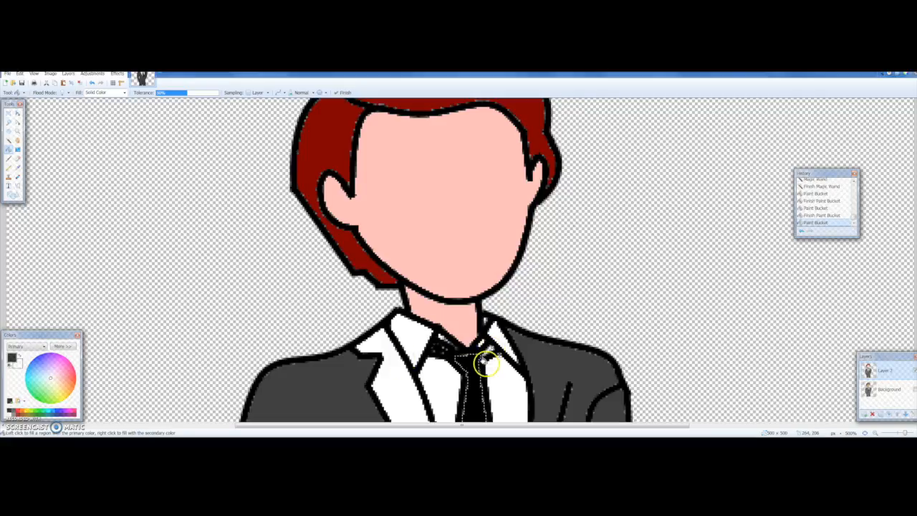
left_click(528, 313)
left_click(491, 350)
left_click_drag(487, 352, 487, 349)
left_click(486, 349)
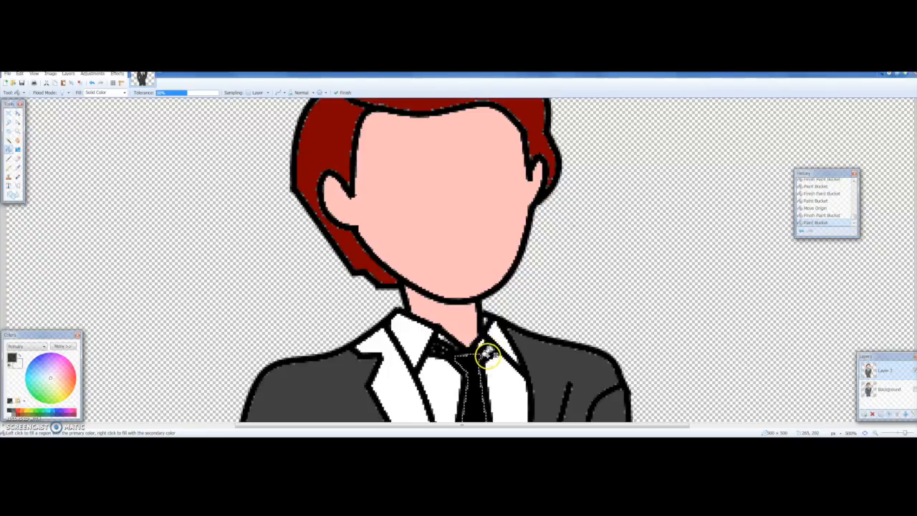
left_click(487, 352)
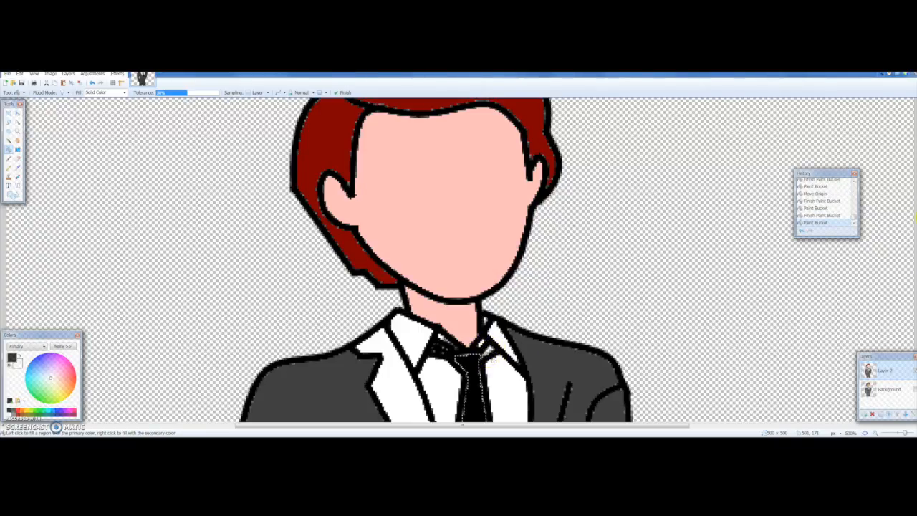
Clear the active selection around the tie so that the whole figure is deselected
left_click(874, 433)
left_click(874, 432)
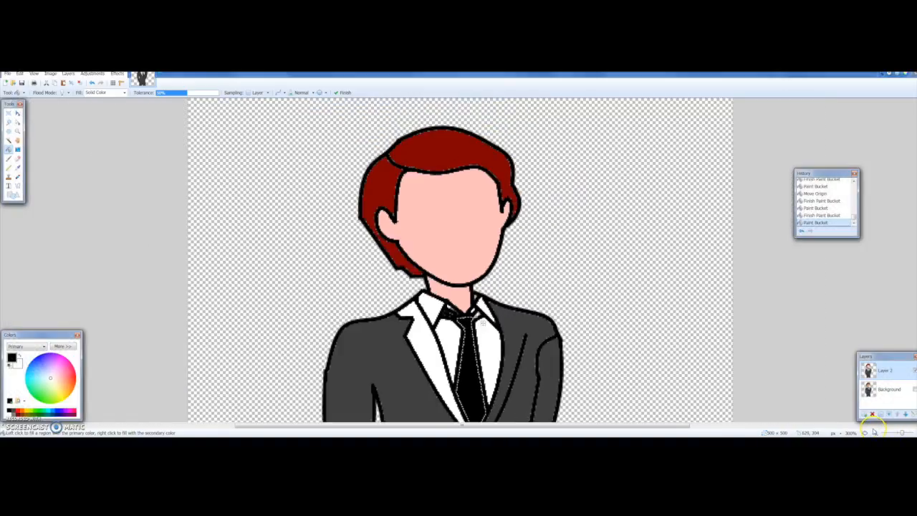
left_click(873, 432)
left_click(872, 432)
left_click(873, 433)
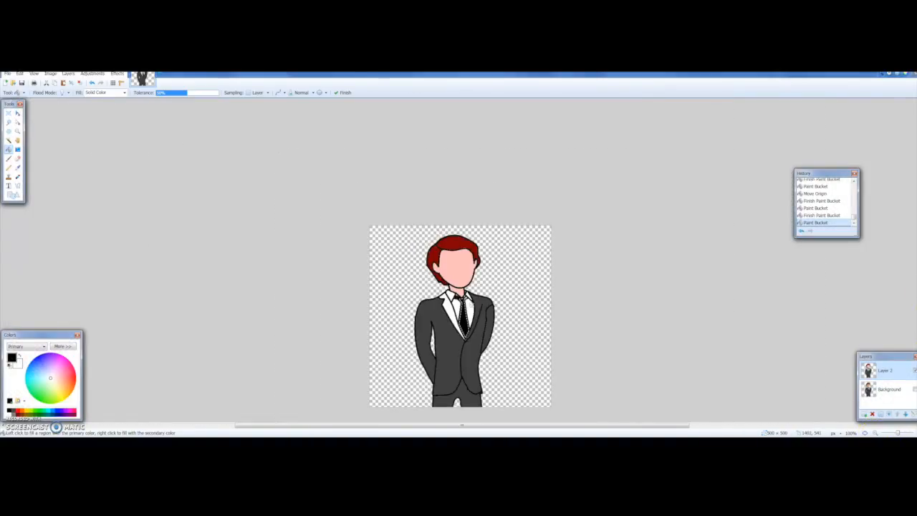
left_click_drag(916, 264, 915, 277)
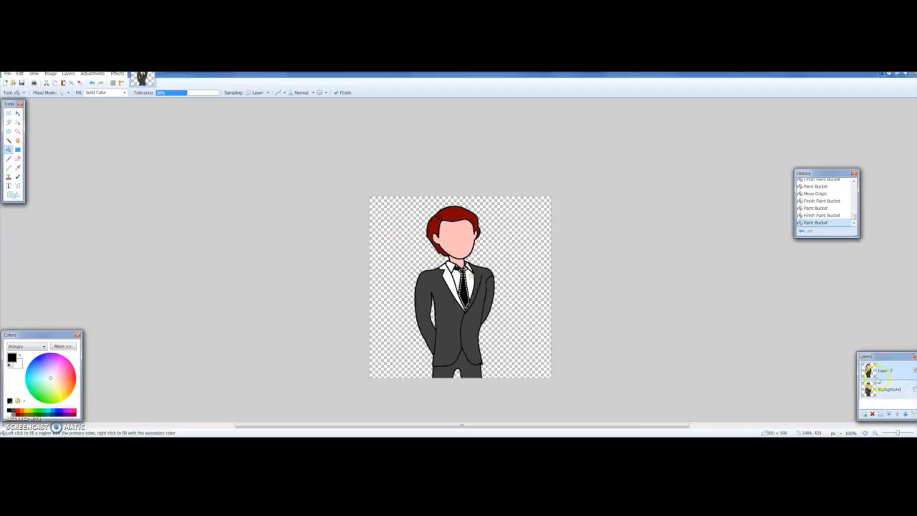
left_click(635, 254)
left_click(9, 141)
left_click(657, 230)
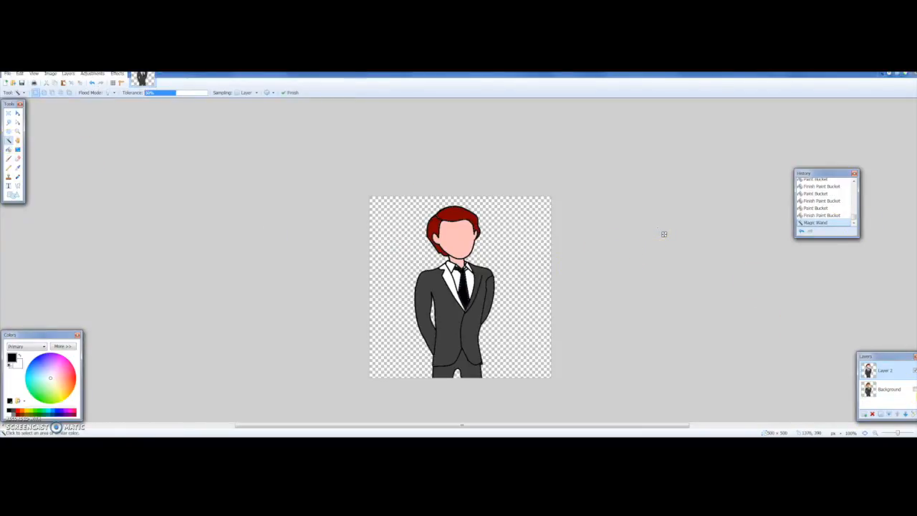
Toggle the Background layer's visibility to compare the coloured drawing with the original character
left_click(913, 390)
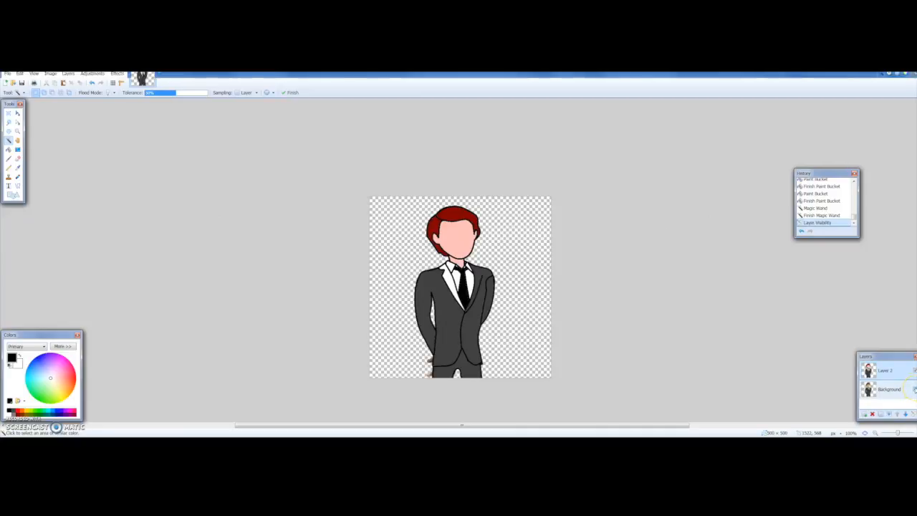
left_click(913, 389)
left_click(913, 390)
left_click(913, 390)
left_click(913, 390)
left_click(913, 390)
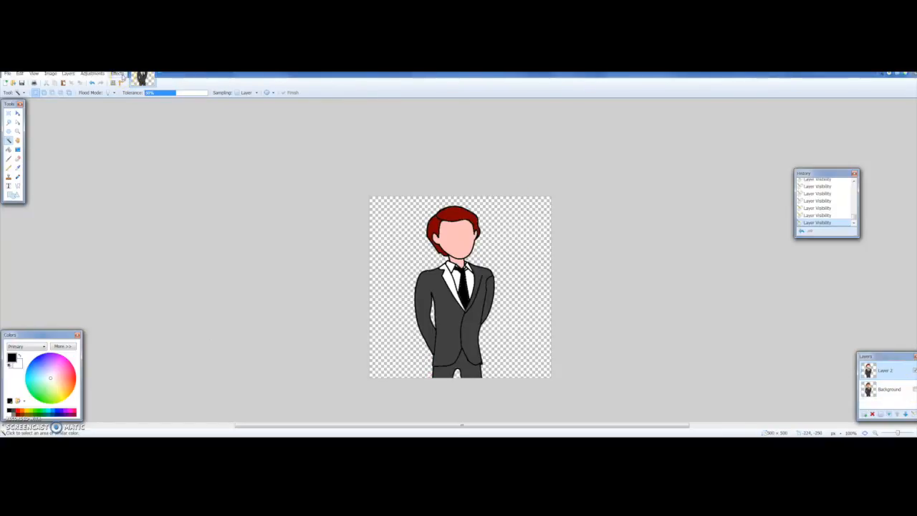
Apply a Gaussian Blur to Layer 2 to soften the drawing's outlines
left_click(118, 75)
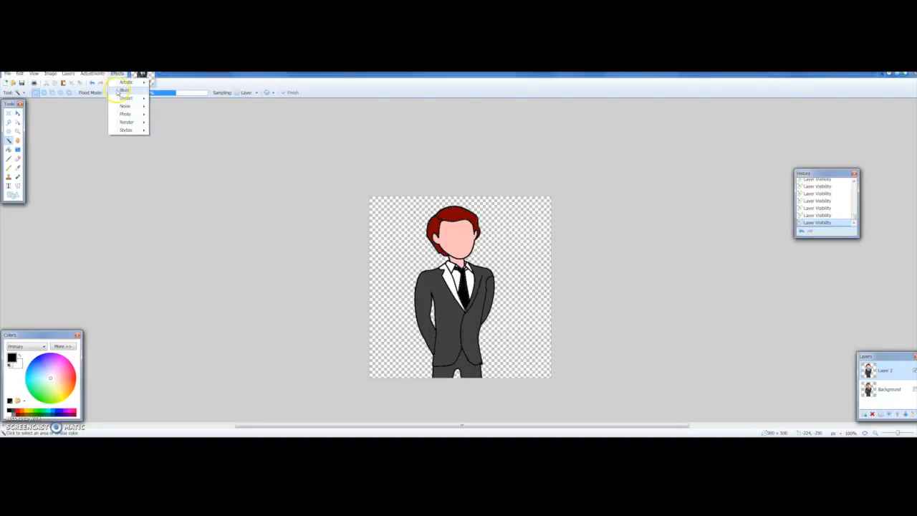
mouse_move(126, 91)
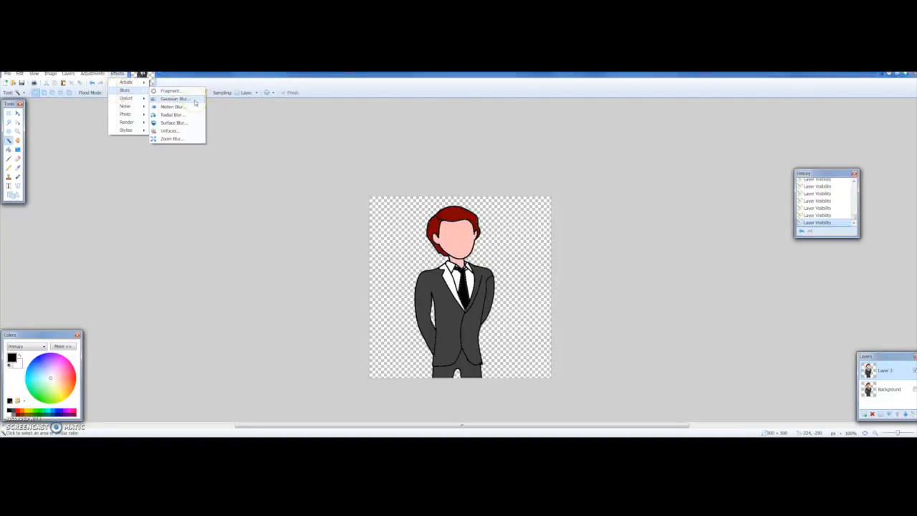
left_click(193, 101)
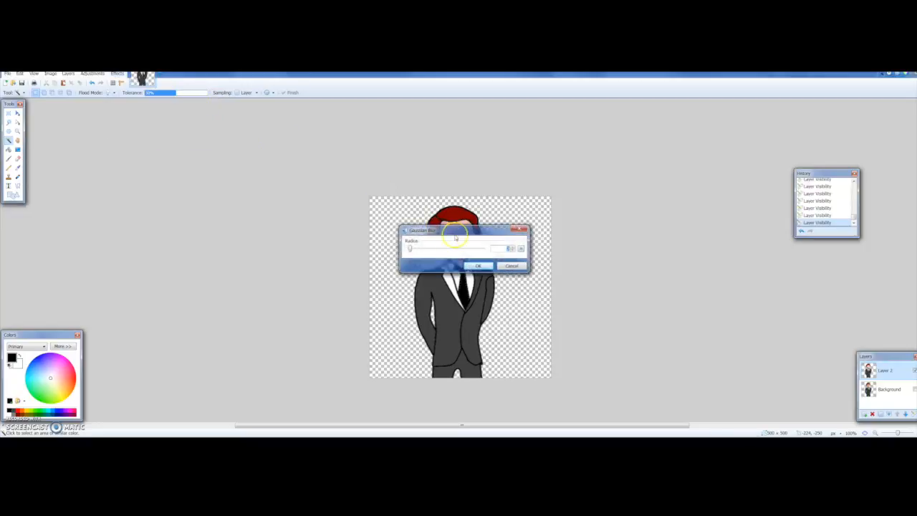
left_click(478, 265)
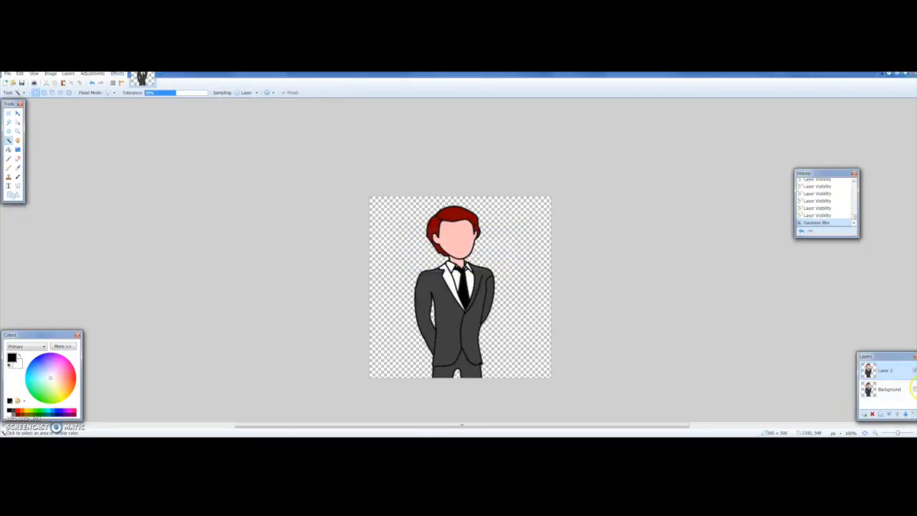
Show and hide the Background layer to compare the blurred drawing with the original character
left_click(915, 389)
left_click(914, 389)
left_click(914, 389)
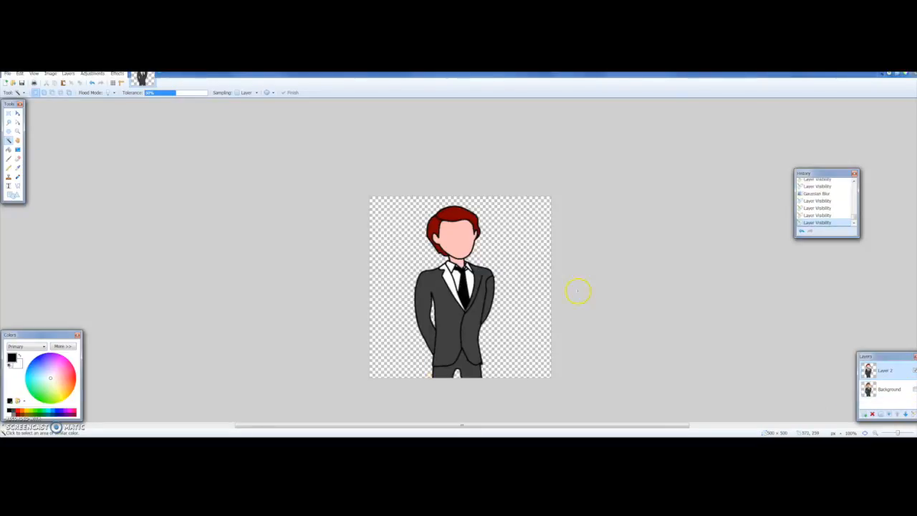
Add a new layer above Layer 2 and set the Recolor tool to white with a brush width of 20
left_click(864, 413)
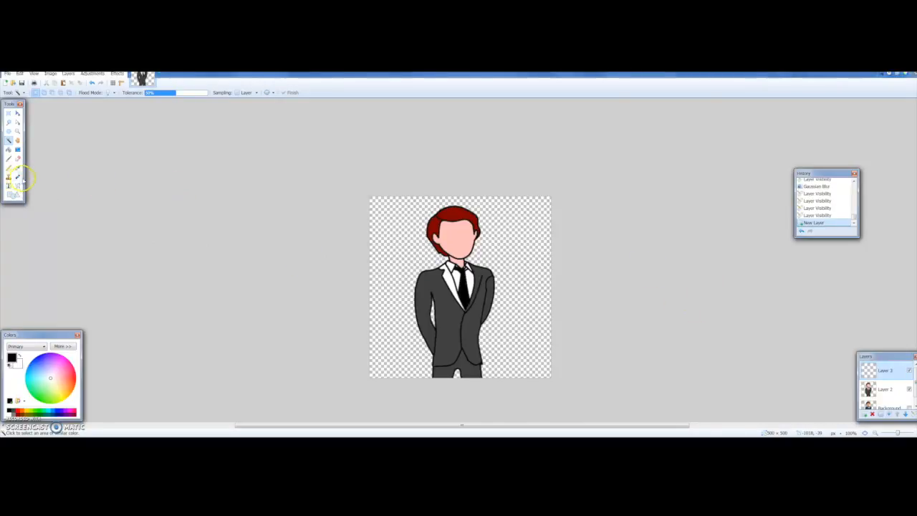
left_click(18, 176)
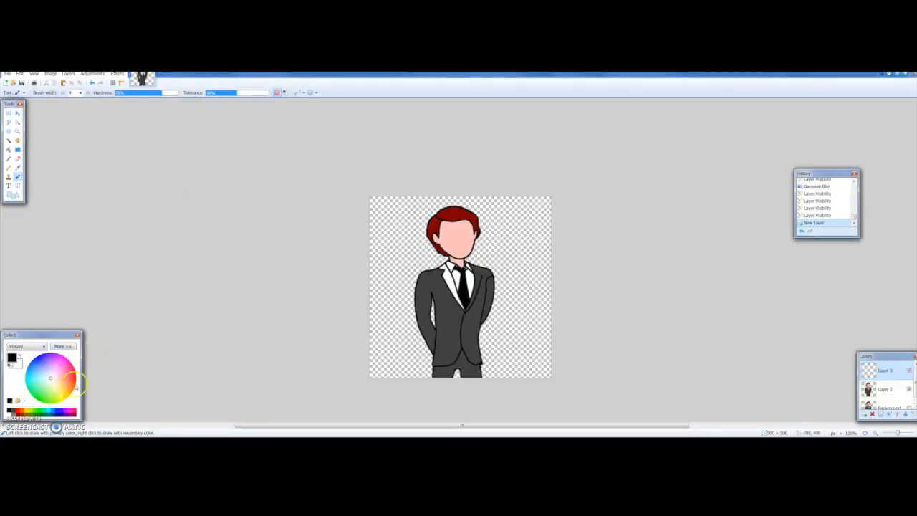
left_click(74, 411)
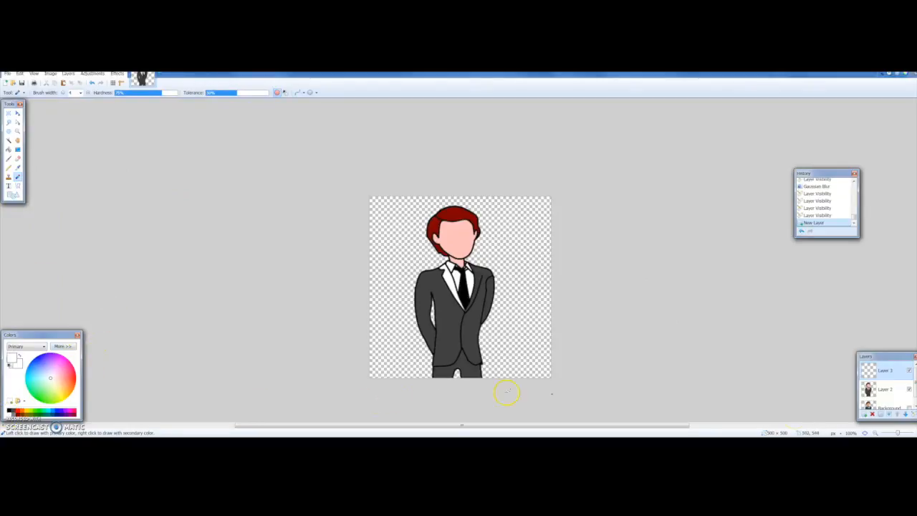
left_click(915, 432)
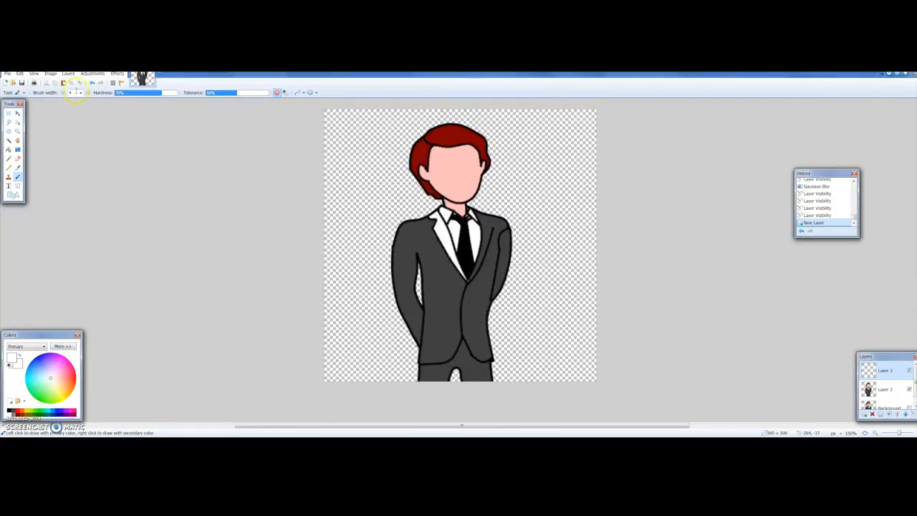
left_click(81, 94)
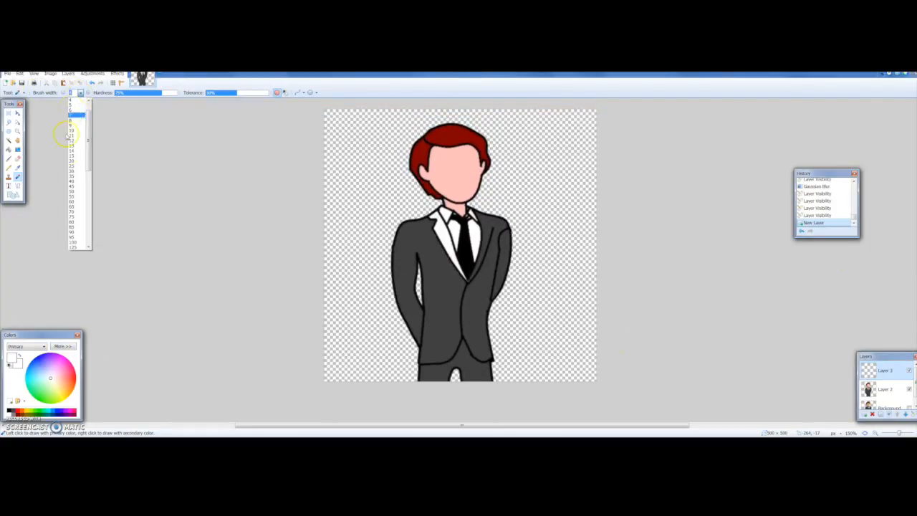
scroll(125, 169, "down", 5)
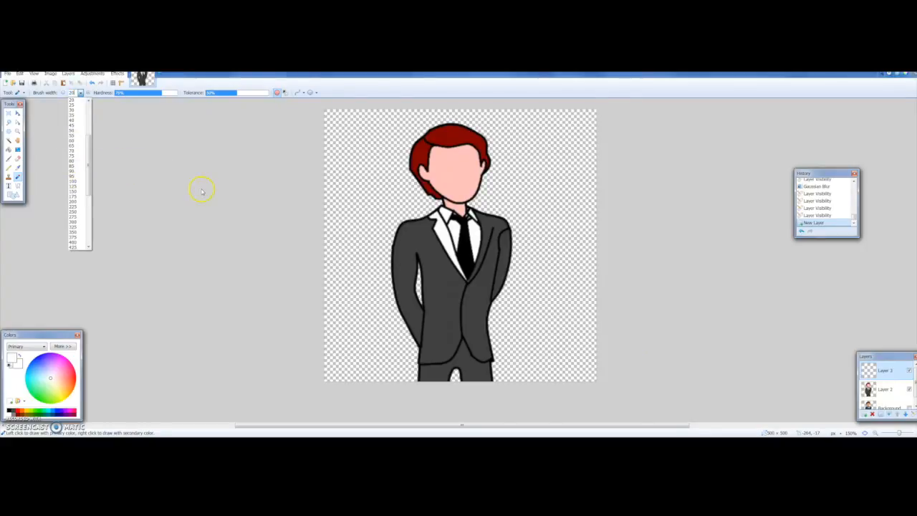
left_click(213, 199)
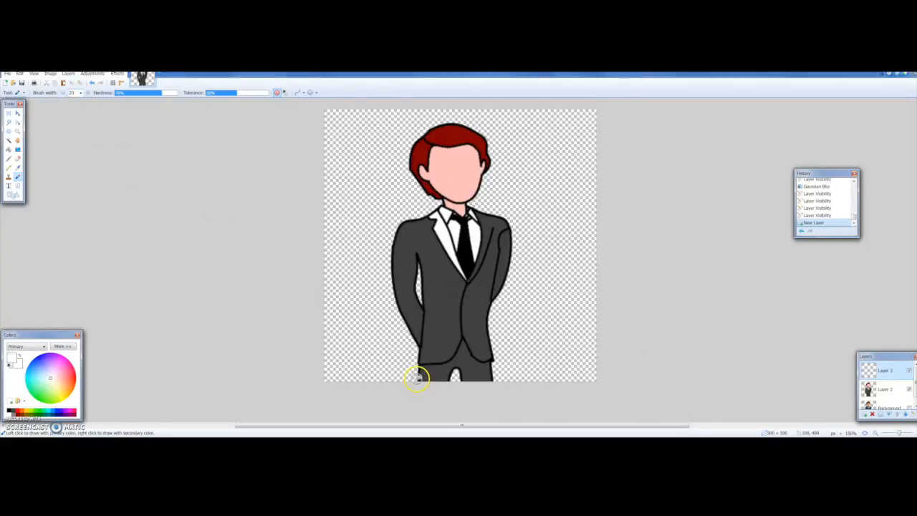
Paint a thick white border around the whole character and over the gaps inside the arm and between the legs on Layer 3
mouse_move(415, 380)
left_mouse_down()
mouse_move(386, 262)
mouse_move(389, 234)
mouse_move(437, 203)
mouse_move(404, 162)
mouse_move(411, 140)
mouse_move(437, 121)
mouse_move(453, 118)
mouse_move(489, 135)
mouse_move(495, 167)
mouse_move(472, 207)
mouse_move(500, 212)
mouse_move(516, 234)
mouse_move(514, 276)
mouse_move(513, 262)
mouse_move(496, 304)
left_mouse_up()
mouse_move(493, 319)
left_mouse_down()
mouse_move(497, 385)
mouse_move(454, 373)
left_mouse_up()
mouse_move(420, 299)
left_mouse_down()
mouse_move(416, 260)
mouse_move(422, 301)
left_mouse_up()
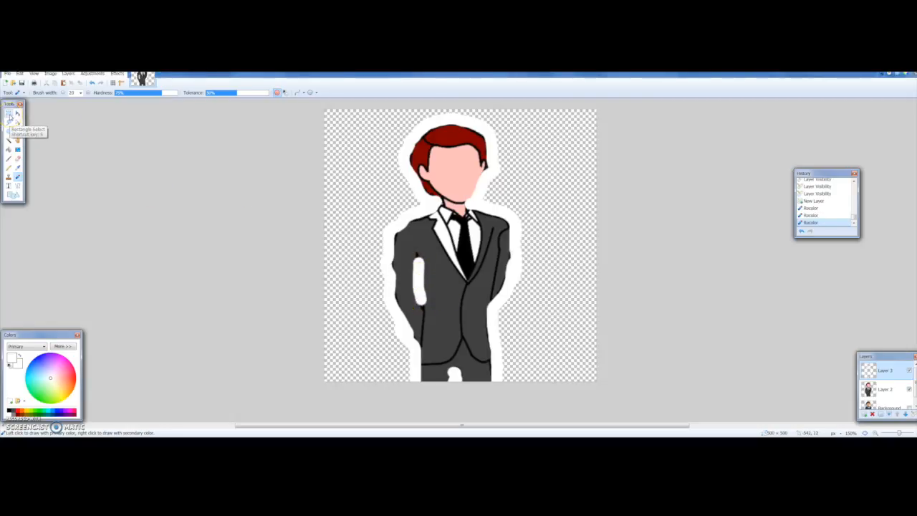
Select a rectangle of about 453 × 467 px inside the canvas edges, invert the selection and fill the outer frame with white on Layer 3
left_click(9, 114)
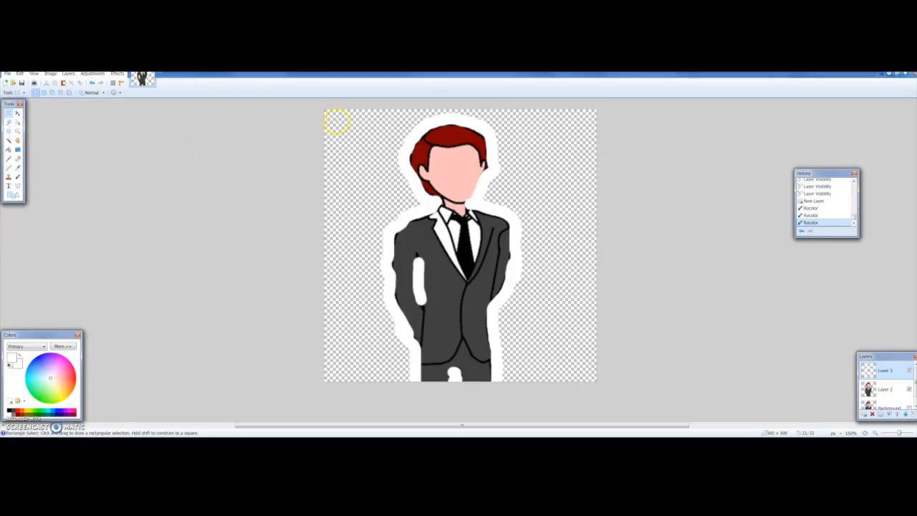
left_click_drag(335, 121, 581, 372)
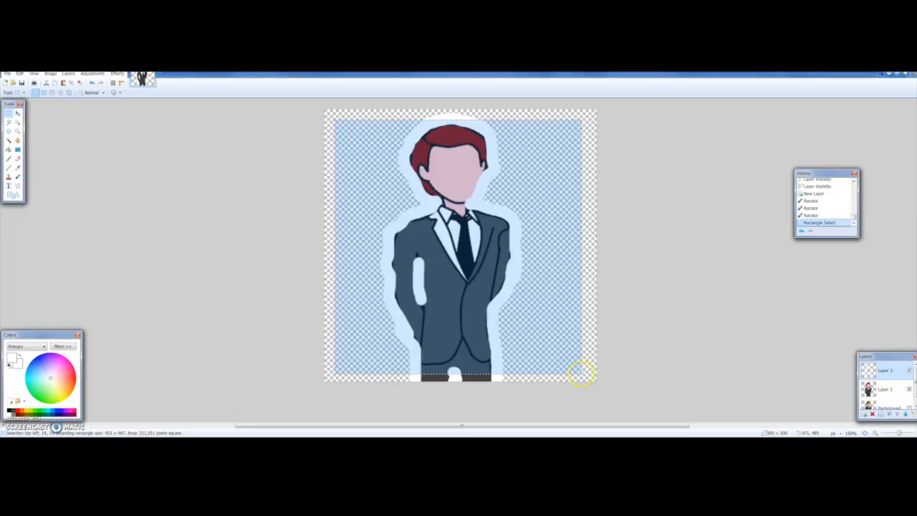
key("ctrl+i")
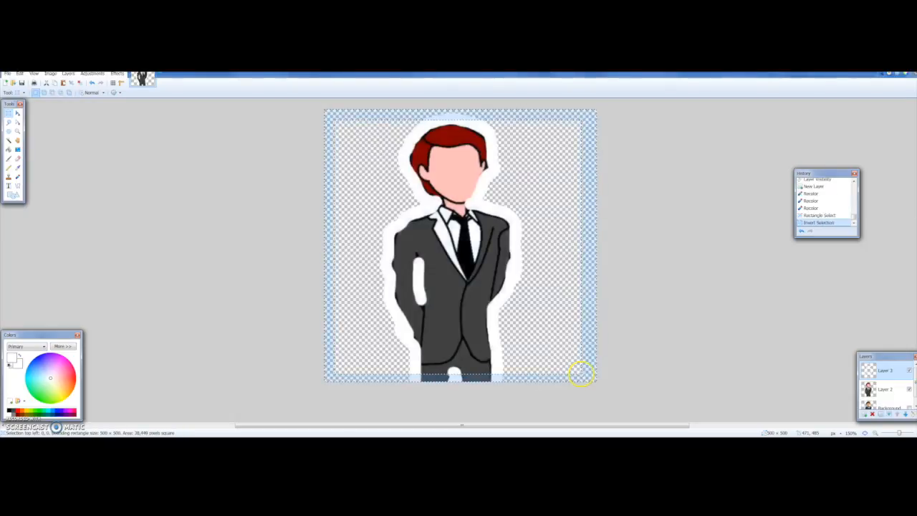
left_click(8, 150)
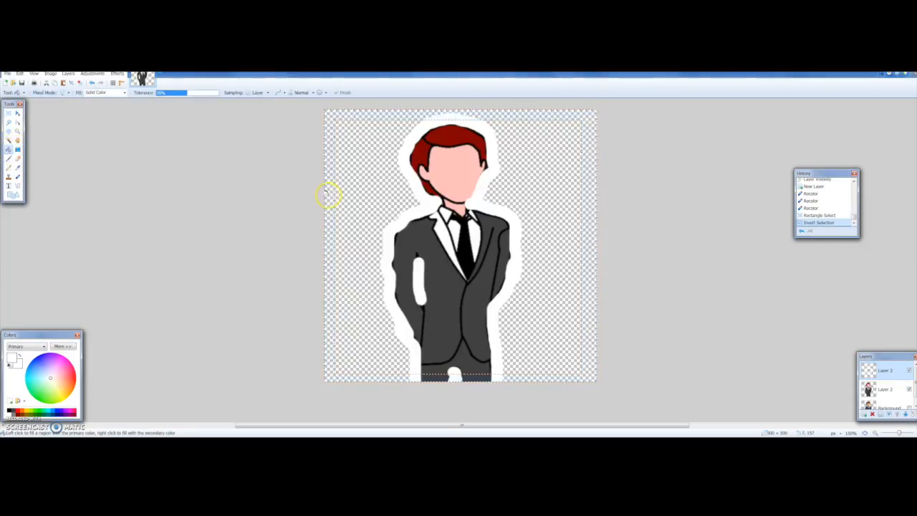
left_click(333, 199)
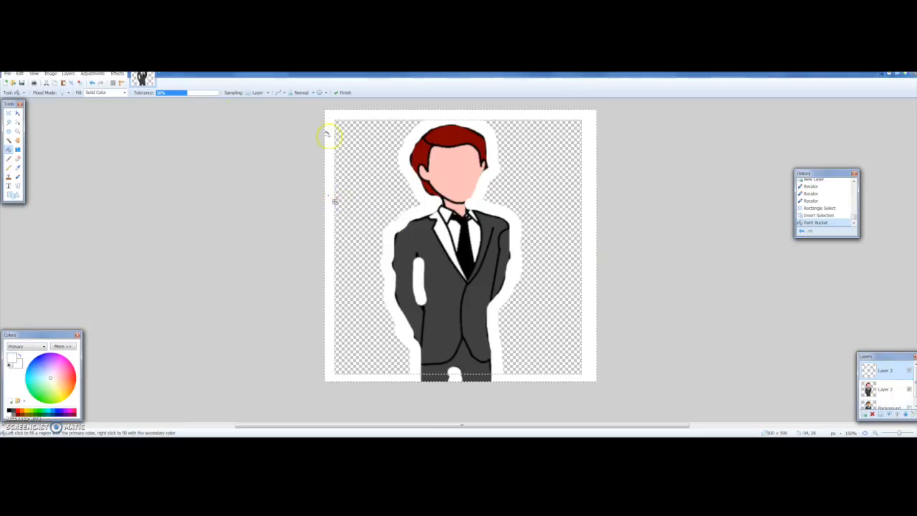
Apply a Gaussian Blur to the selected white frame around the canvas edge, keeping the offered radius
left_click(119, 75)
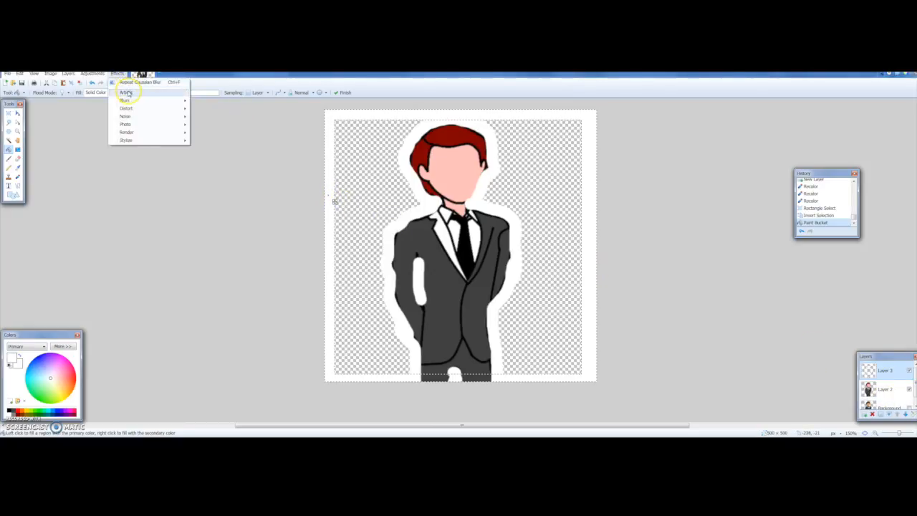
mouse_move(129, 91)
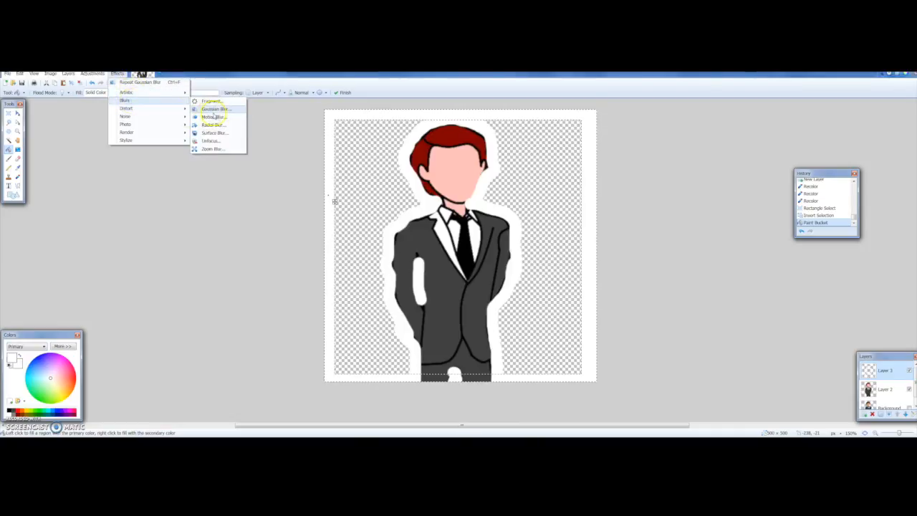
left_click(212, 113)
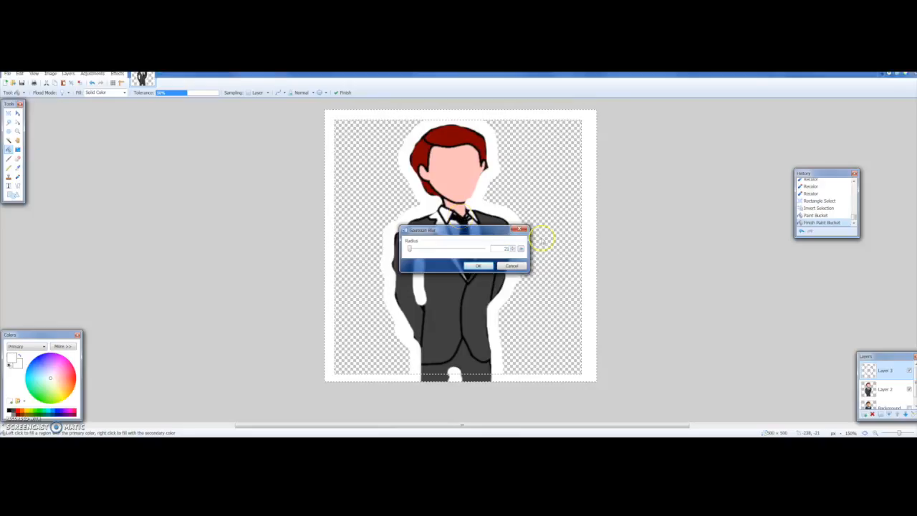
left_click(476, 266)
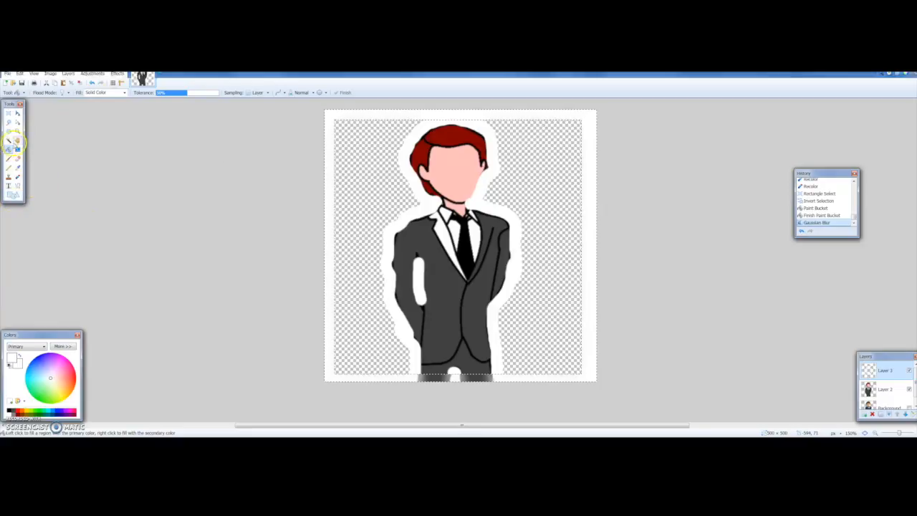
Select the connected white border and frame around the character with the Magic Wand and apply a Gaussian Blur
left_click(9, 140)
left_click(416, 221)
left_click(398, 231)
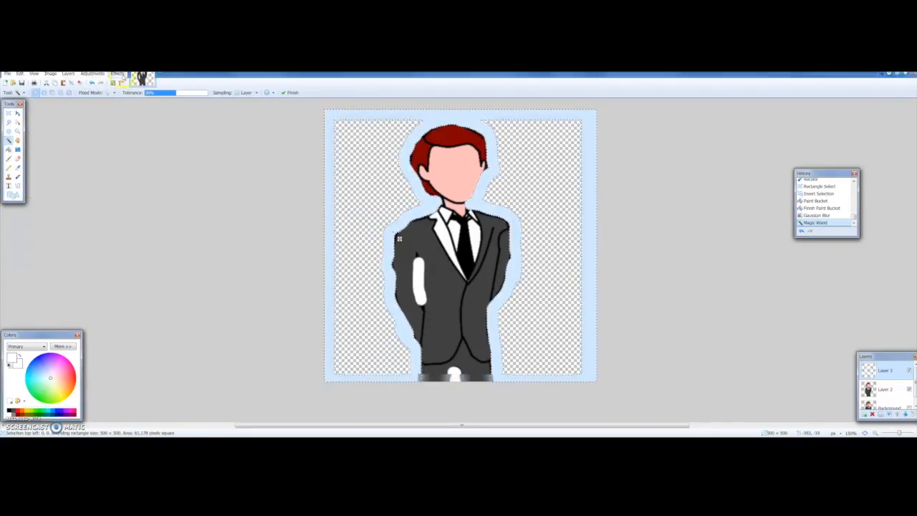
left_click(117, 74)
mouse_move(126, 101)
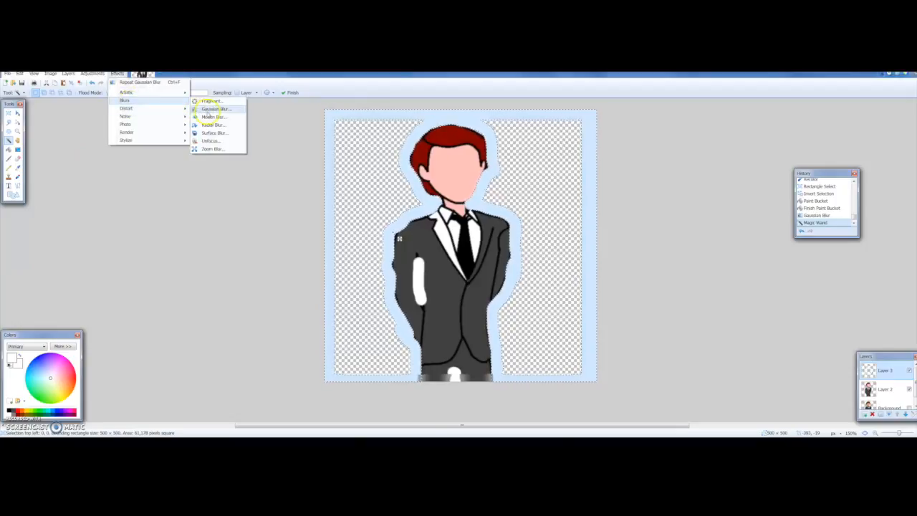
left_click(208, 110)
left_click(478, 267)
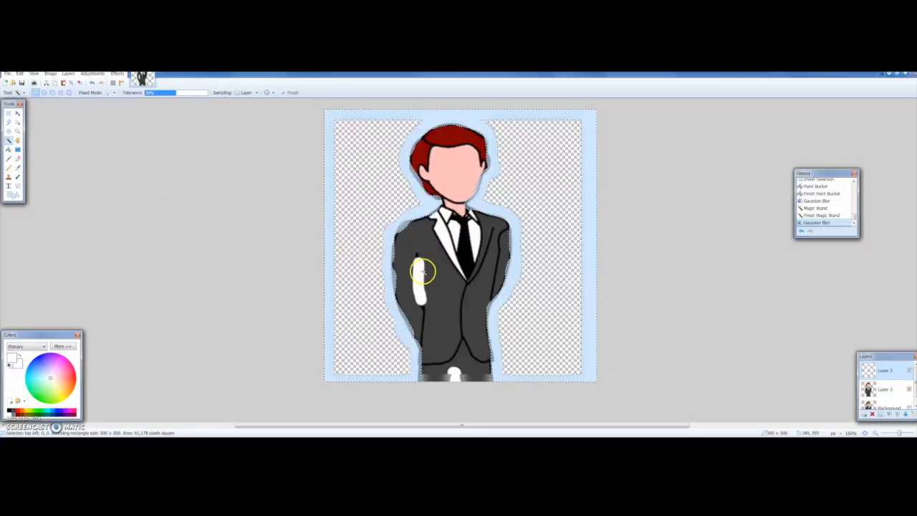
Select the white patch in the gap inside the arm with the Magic Wand and apply a Gaussian Blur
left_click(422, 270)
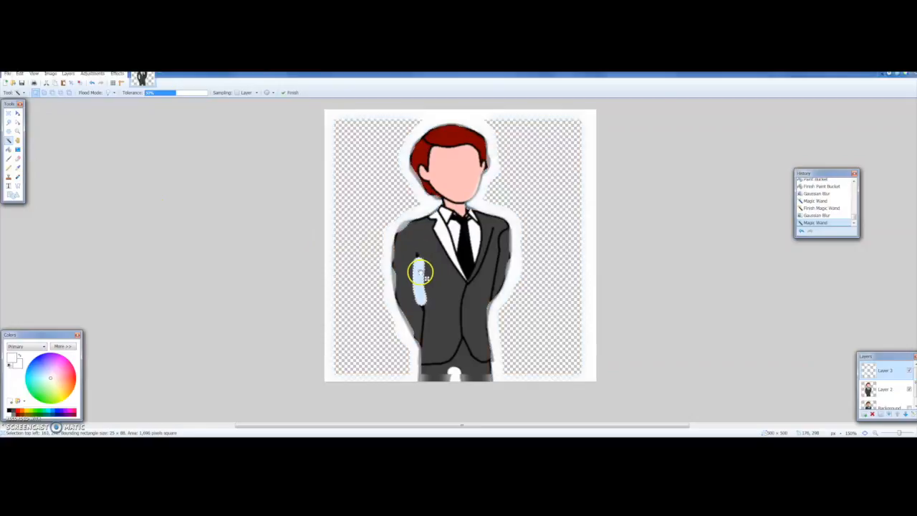
left_click(117, 74)
mouse_move(148, 106)
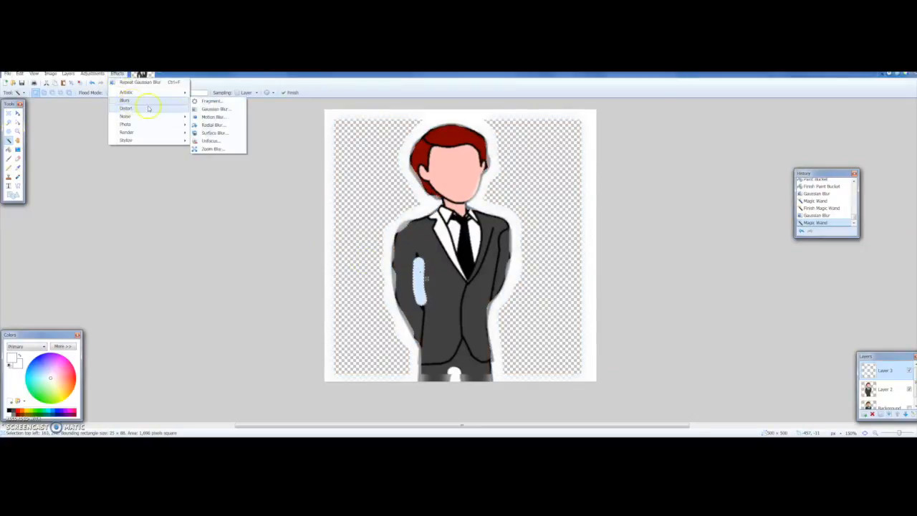
left_click(204, 109)
left_click(480, 265)
Select the white patch between the legs with the Magic Wand and soften it with a Gaussian Blur
left_click(454, 369)
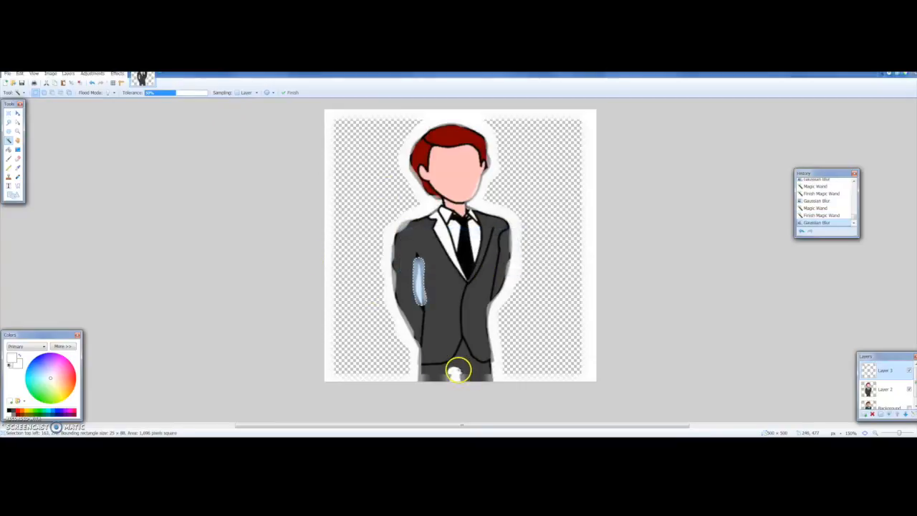
left_click(116, 74)
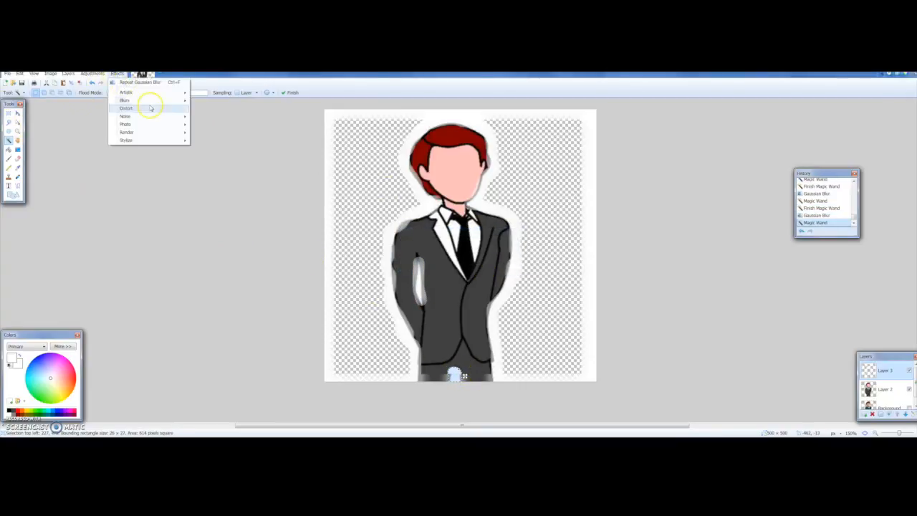
mouse_move(150, 106)
left_click(204, 109)
left_click(477, 265)
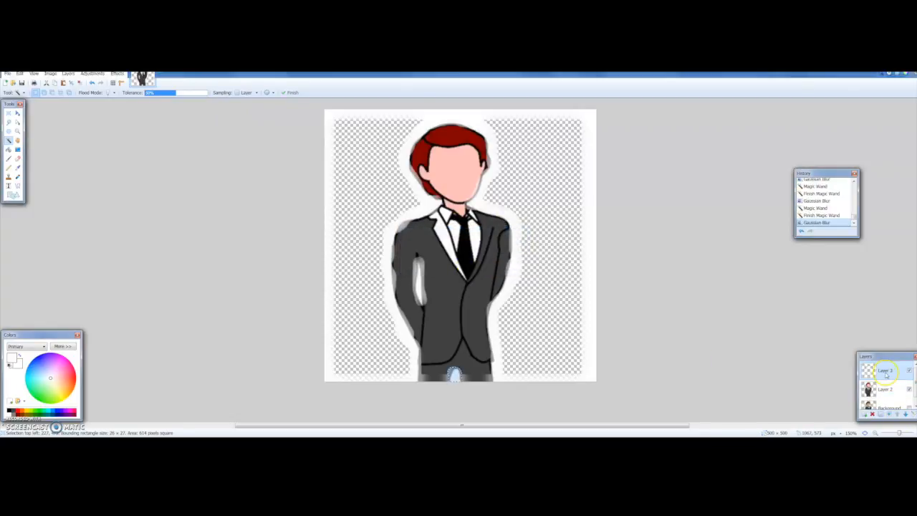
Move Layer 3 with the white border beneath Layer 2 and clear the selection
left_click_drag(886, 374, 883, 391)
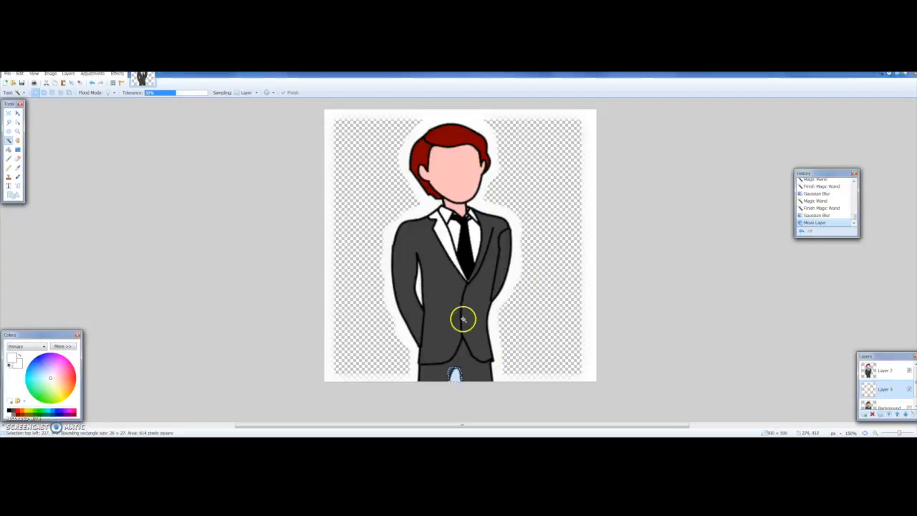
left_click(702, 335)
left_click(486, 246)
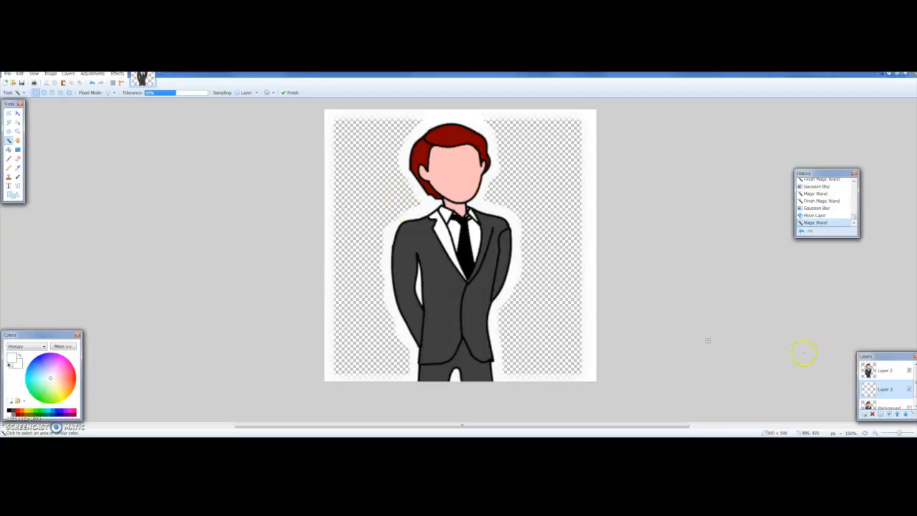
Add a new layer filled entirely with black and place it beneath Layer 3
left_click(864, 414)
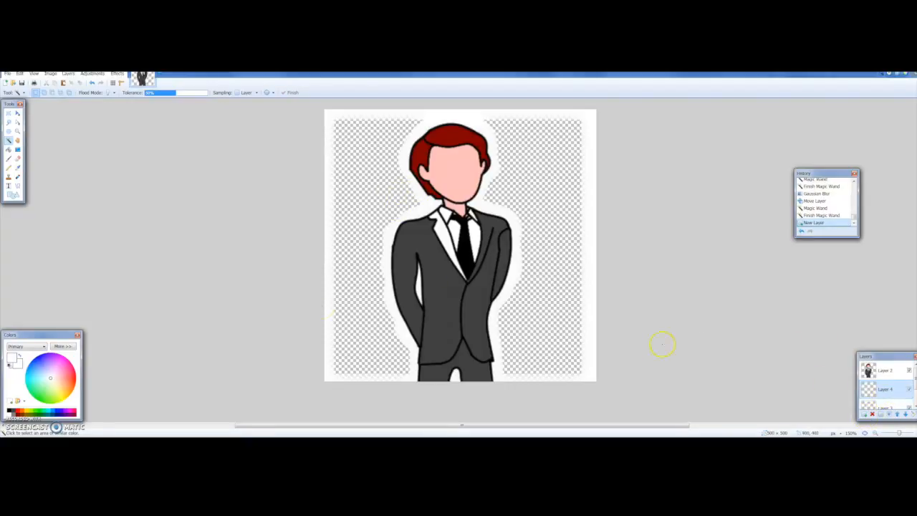
left_click(8, 149)
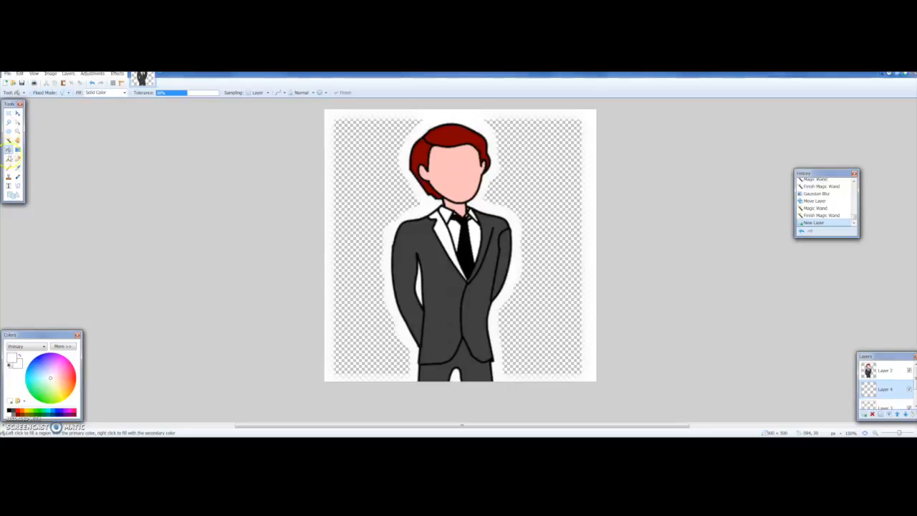
left_click(10, 410)
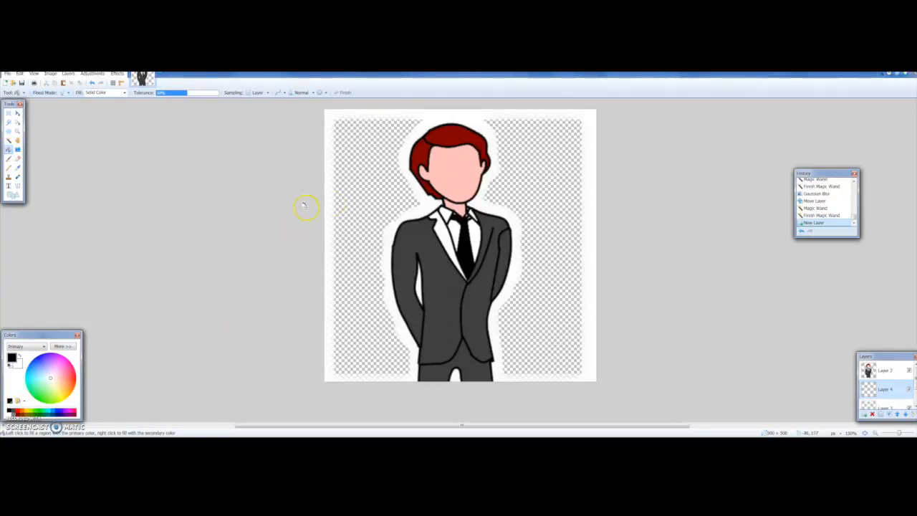
left_click(361, 180)
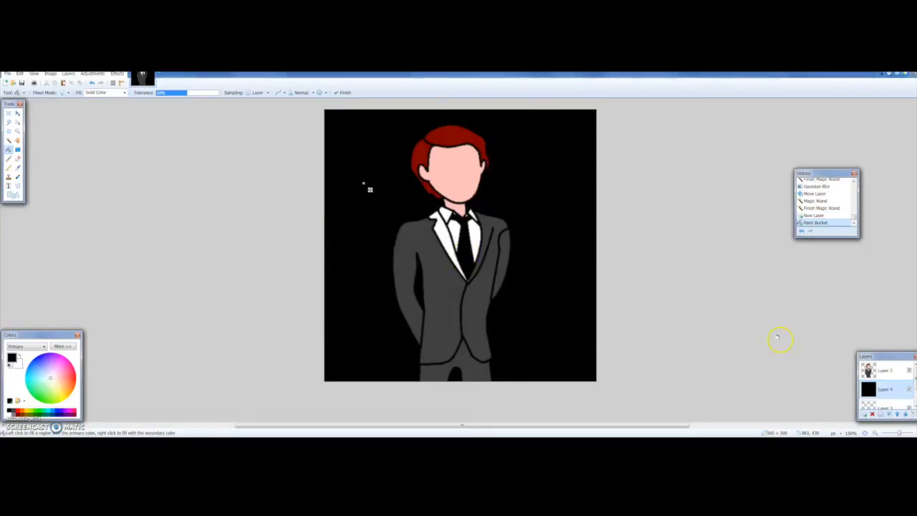
left_click_drag(887, 388, 887, 404)
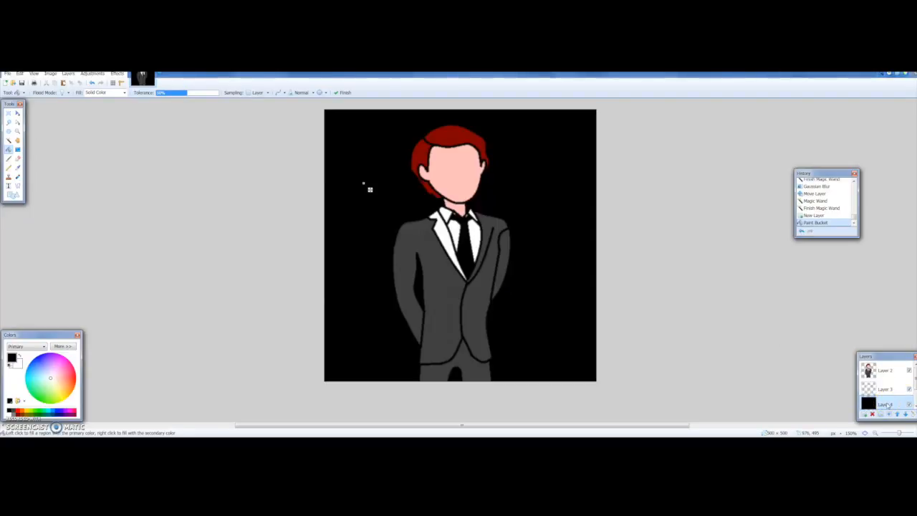
left_click_drag(886, 405, 886, 406)
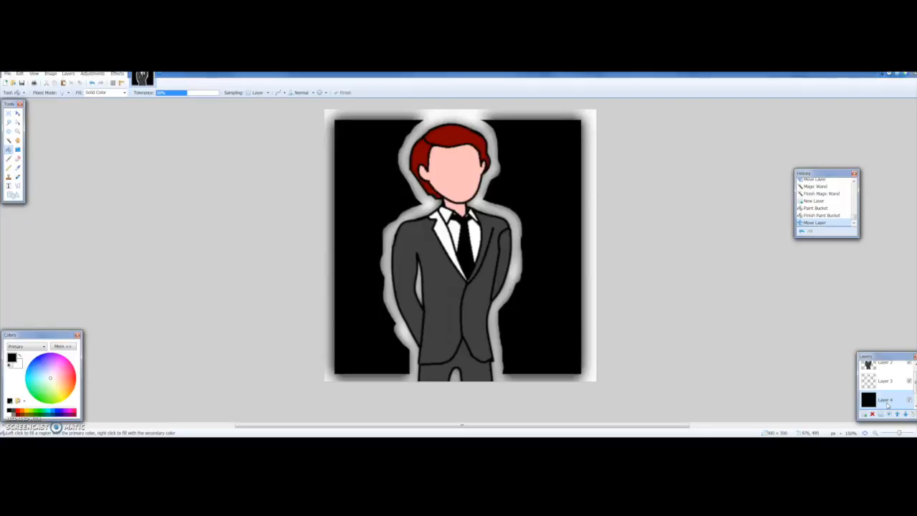